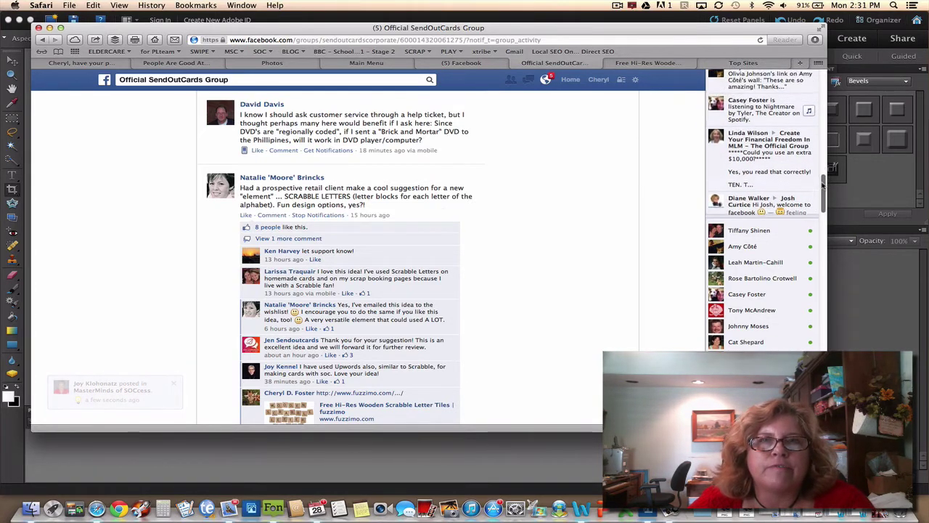
Open the Free Hi-Res Wooden Scrabble Letter Tiles link from the comments on the Scrabble letters post
scroll(824, 196, "down", 5)
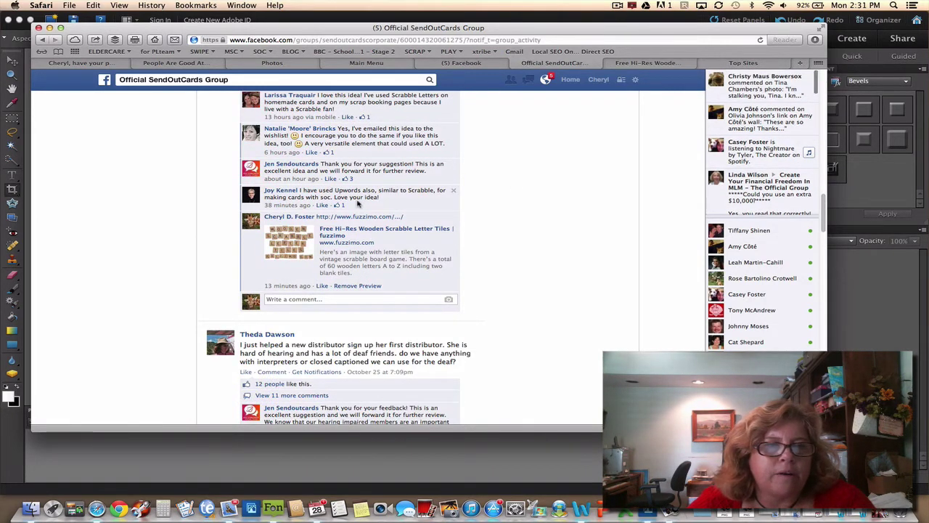
mouse_move(299, 220)
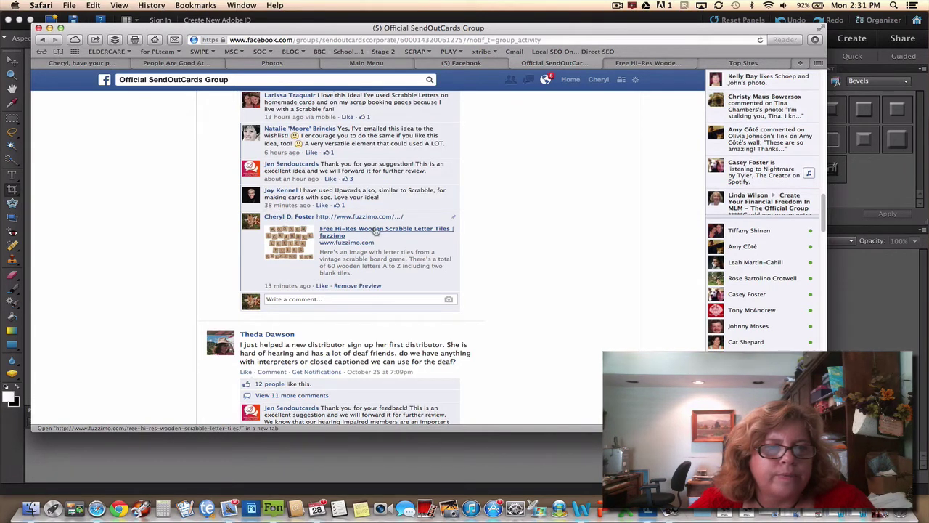
left_click(375, 230)
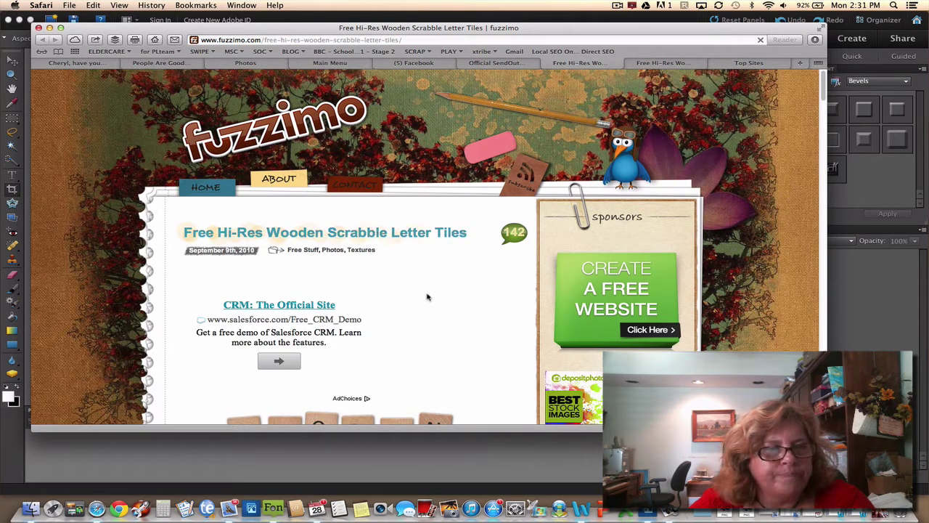
Download the Wooden Scrabble Letter Tiles image zip file from the fuzzimo page
left_click_drag(820, 82, 825, 93)
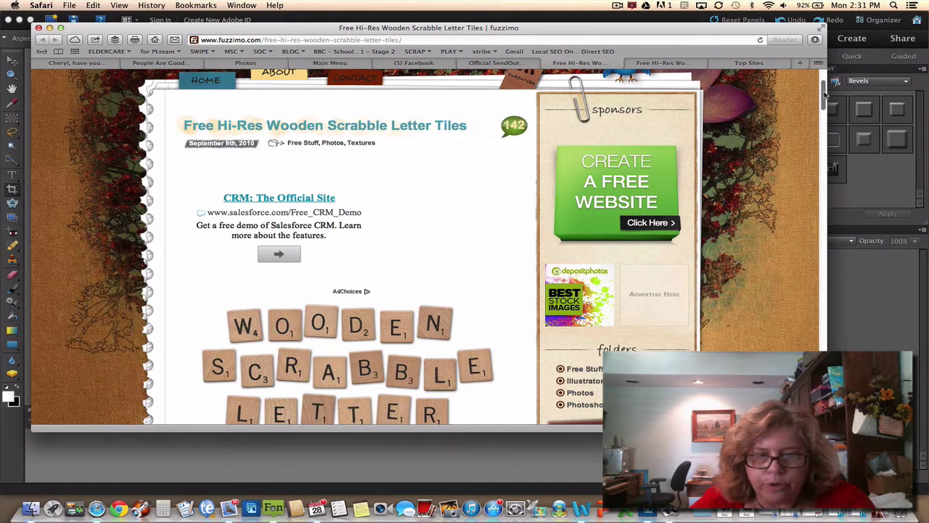
left_click_drag(825, 92, 830, 112)
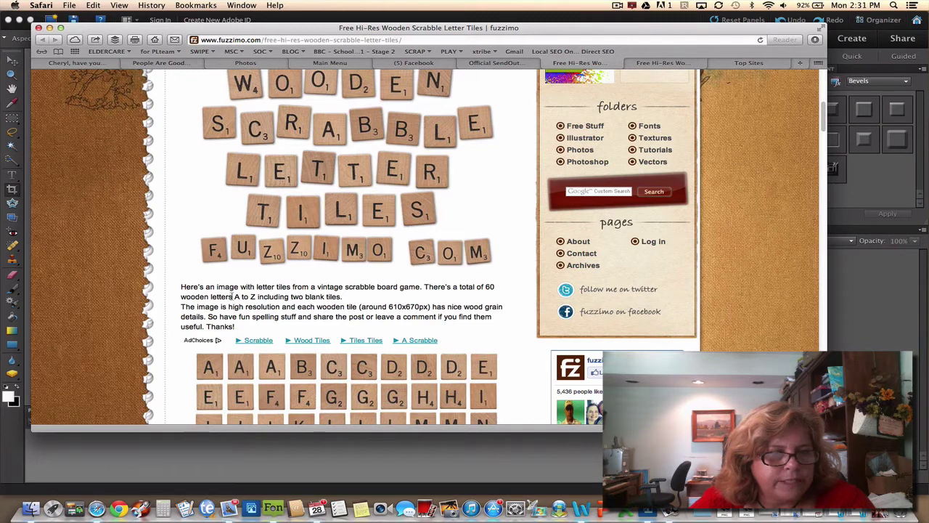
left_click(344, 206)
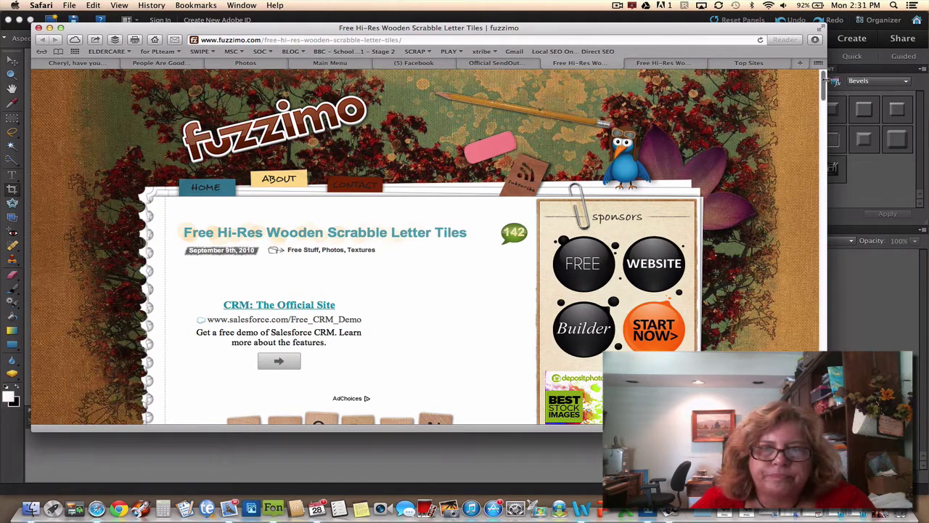
left_click_drag(825, 82, 826, 140)
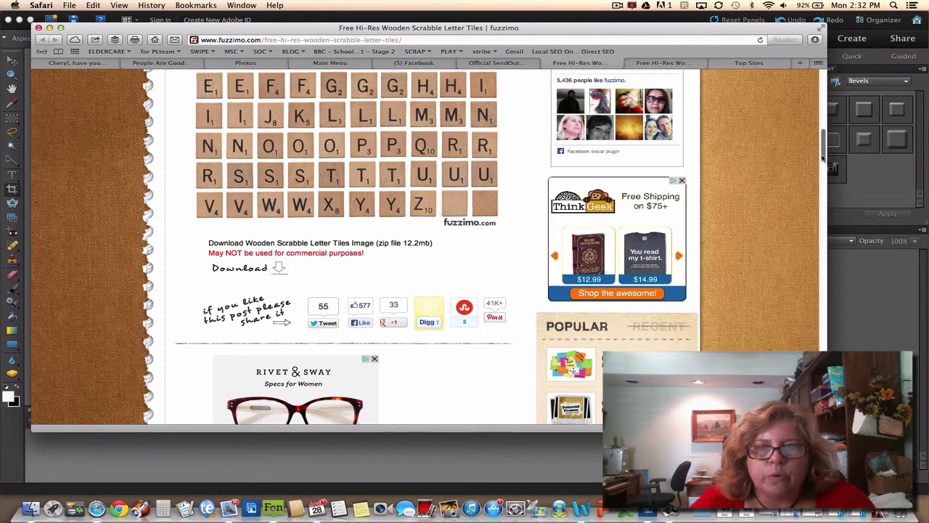
left_click_drag(824, 150, 823, 131)
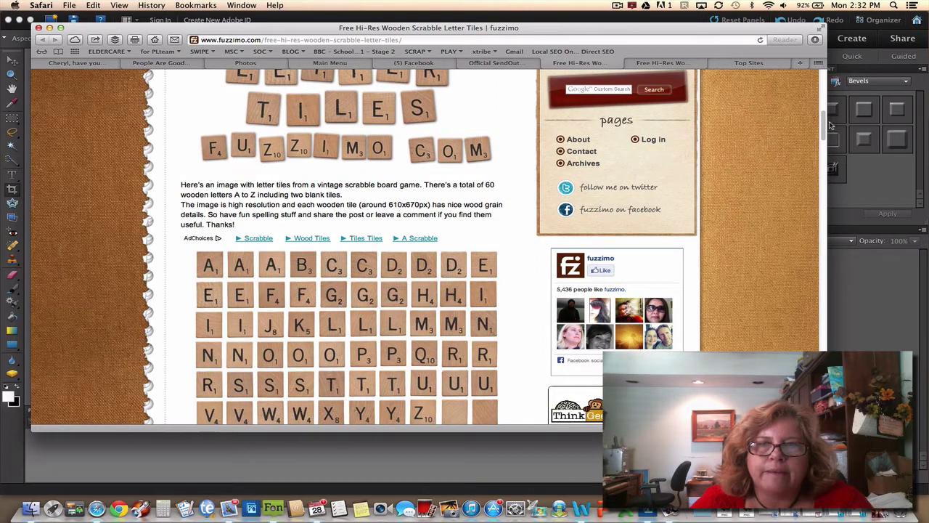
left_click_drag(822, 116, 825, 146)
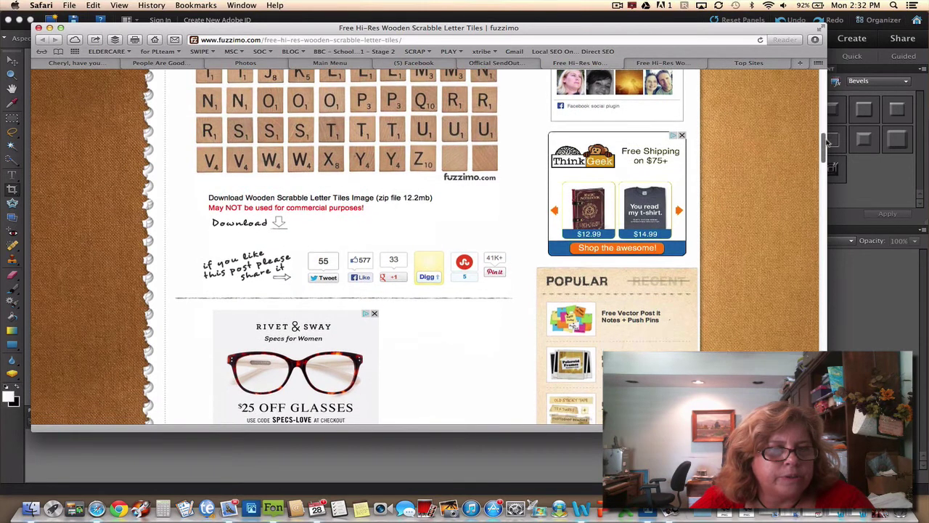
left_click(279, 225)
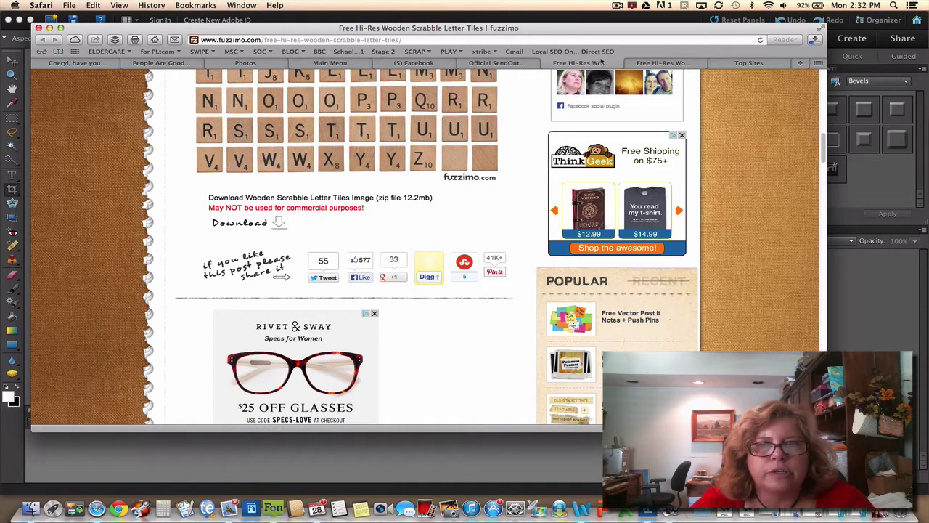
Open the downloaded fzm-Wooden-Scrabble-Letter-Tiles folder and move fzm-Wooden.Scrabble.Letter.Tiles-01.jpg onto the desktop
left_click(815, 39)
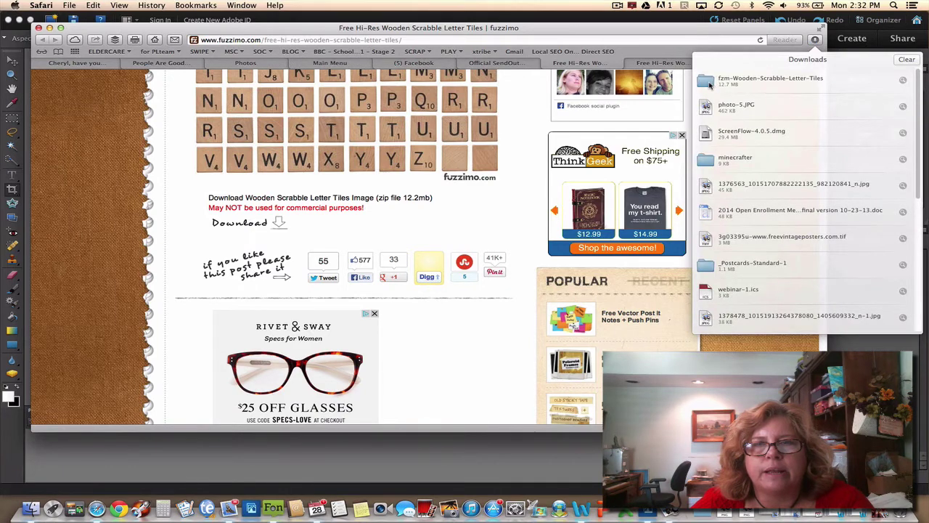
double_click(713, 82)
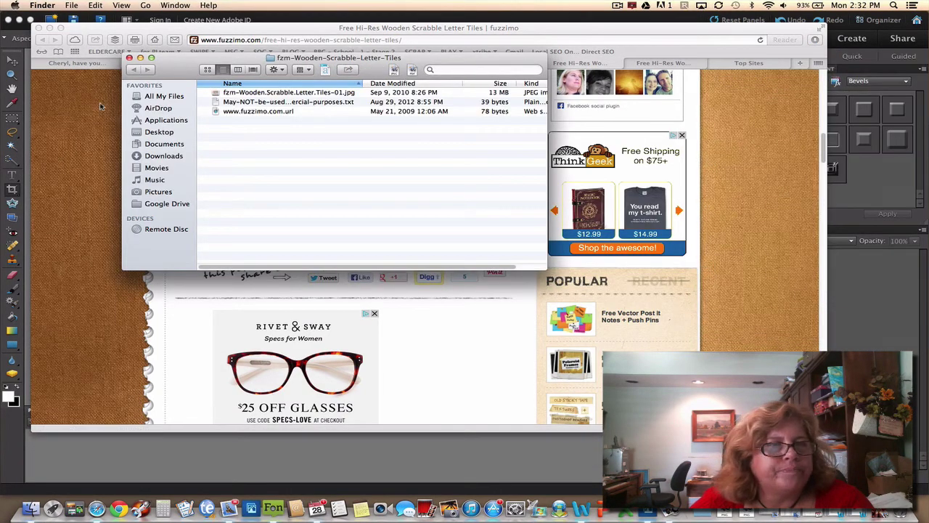
left_click(218, 95)
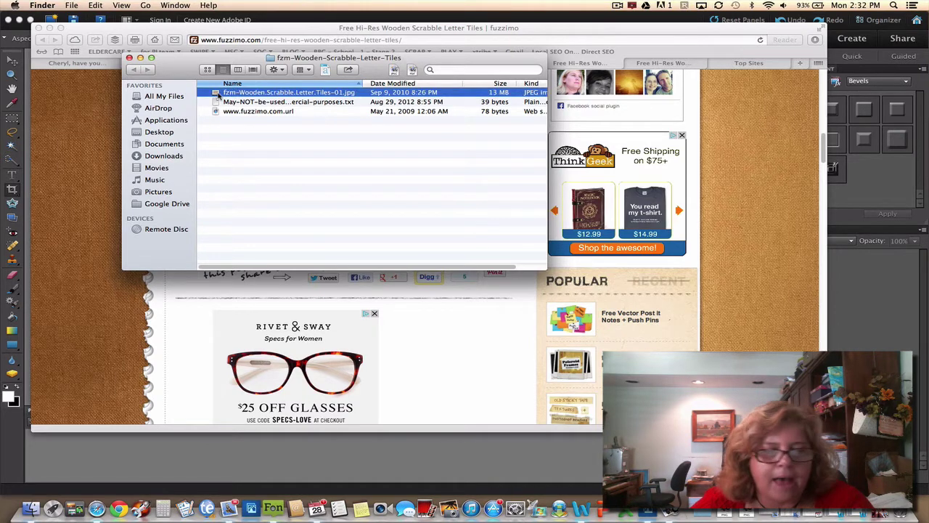
double_click(218, 96)
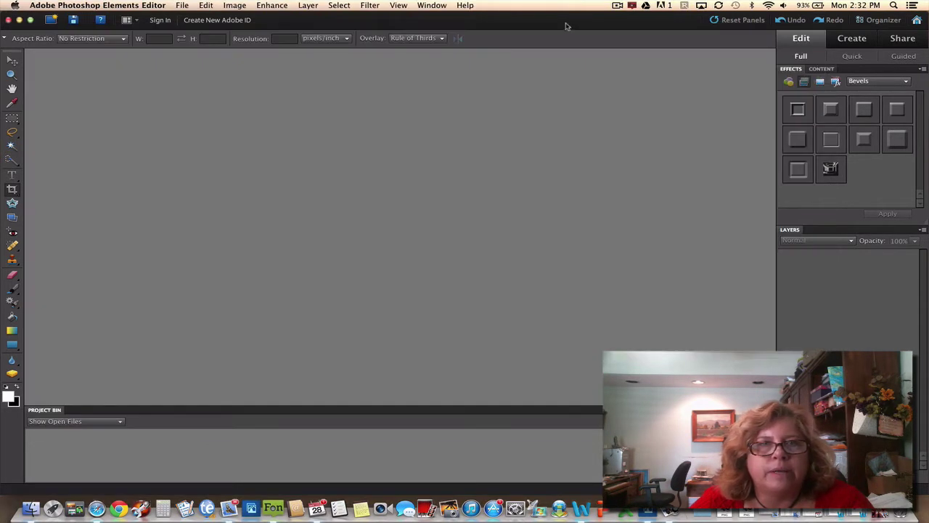
double_click(577, 24)
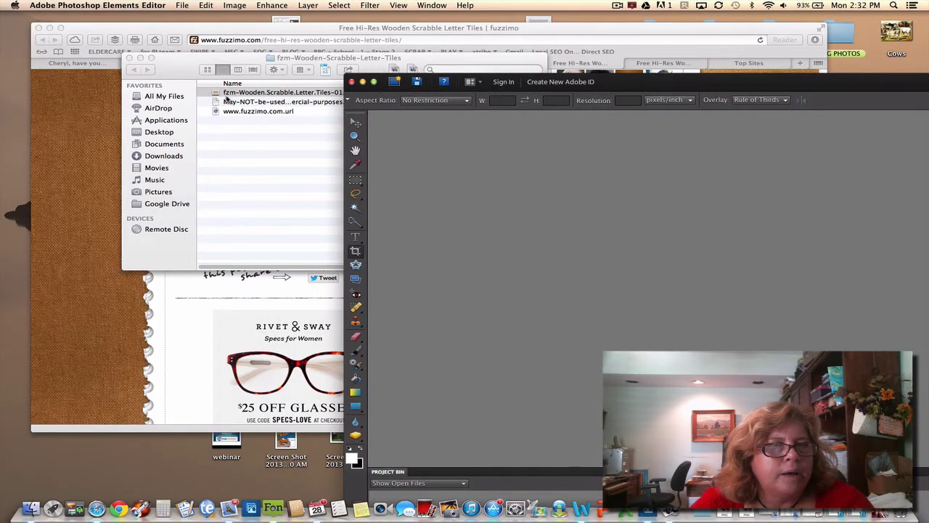
left_click_drag(224, 98, 10, 133)
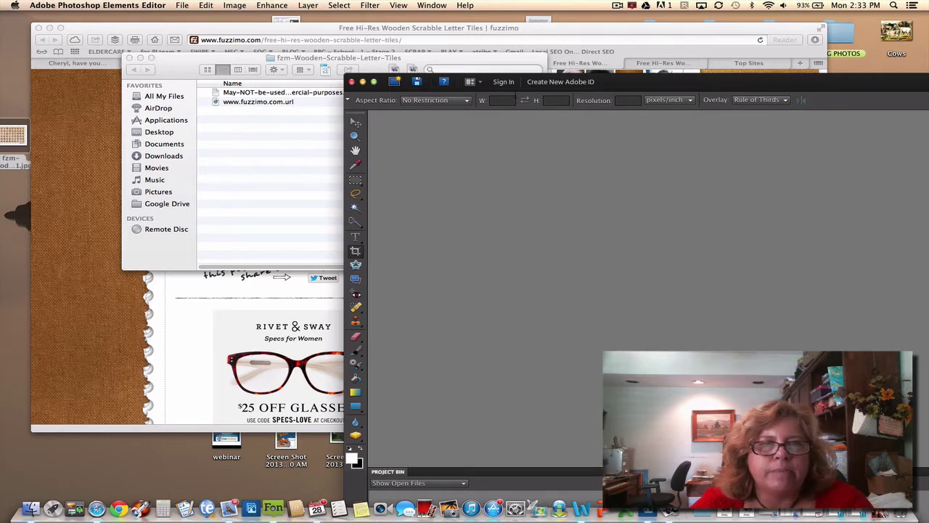
Reposition the Photoshop Elements window over the browser and folder windows, leaving the desktop's edge uncovered
left_click_drag(652, 81, 595, 137)
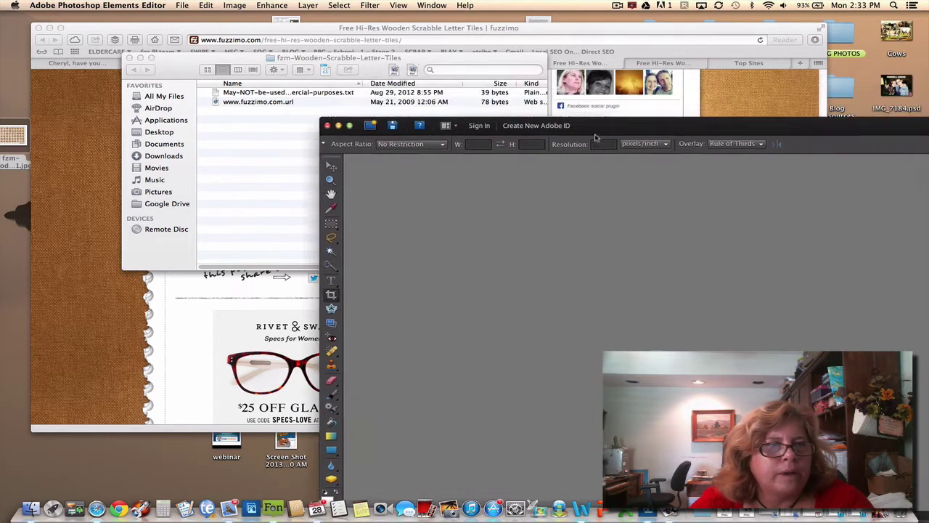
double_click(596, 135)
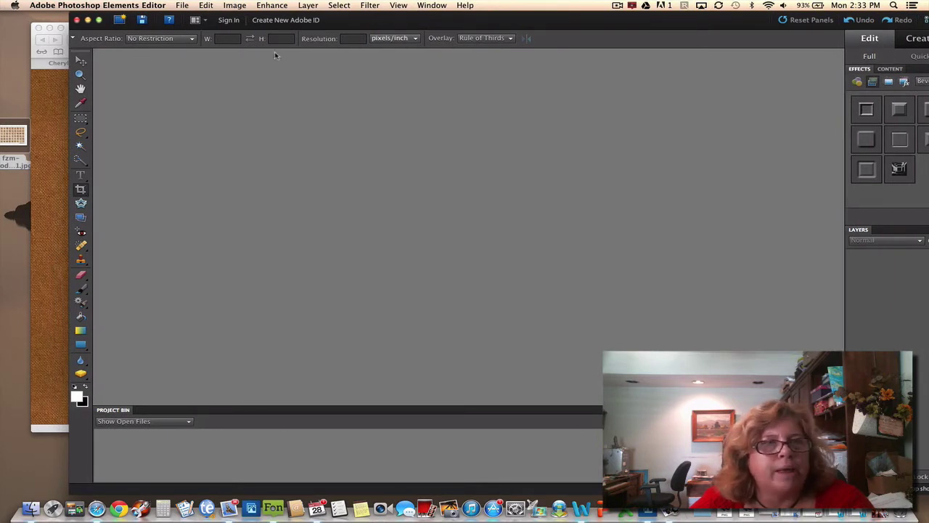
left_click_drag(421, 20, 368, 22)
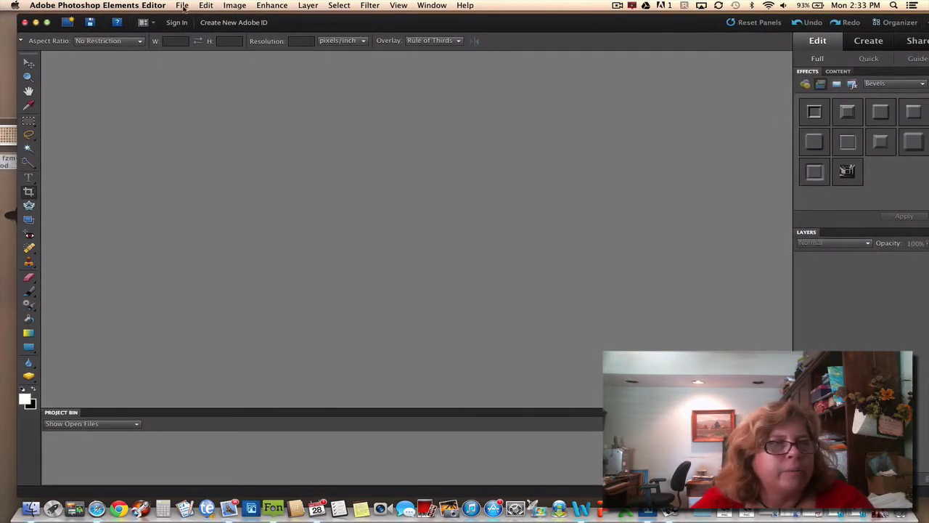
Open fzm-Wooden.Scrabble.Letter.Tiles-01.jpg from the Desktop folder
left_click(183, 6)
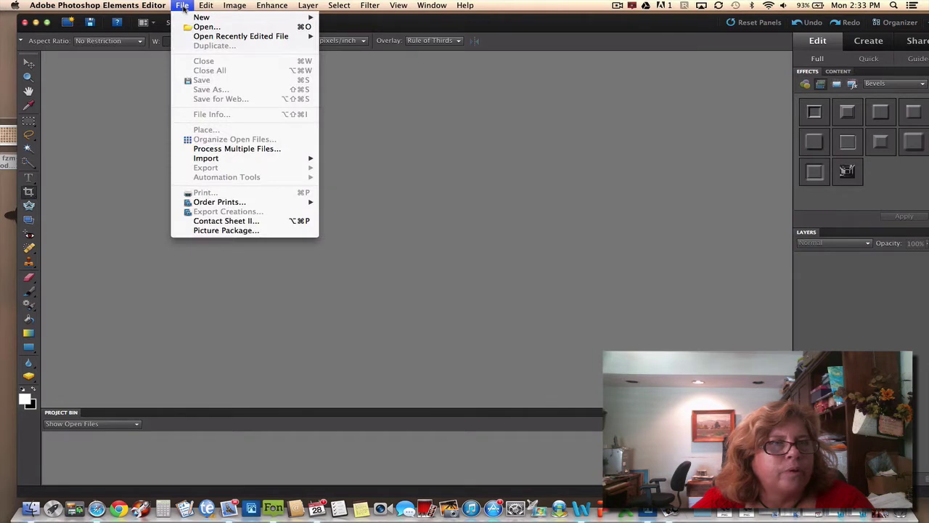
left_click(206, 27)
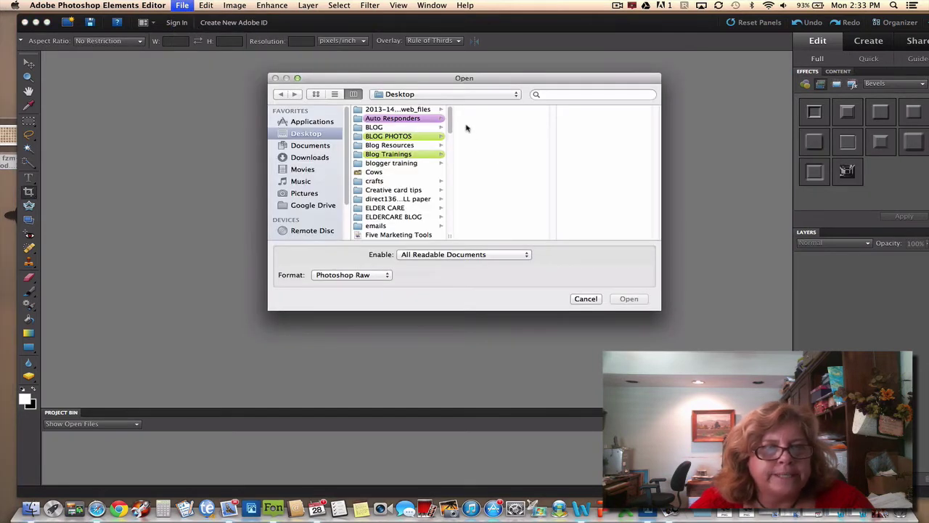
scroll(449, 111, "down", 2)
scroll(448, 110, "up", 2)
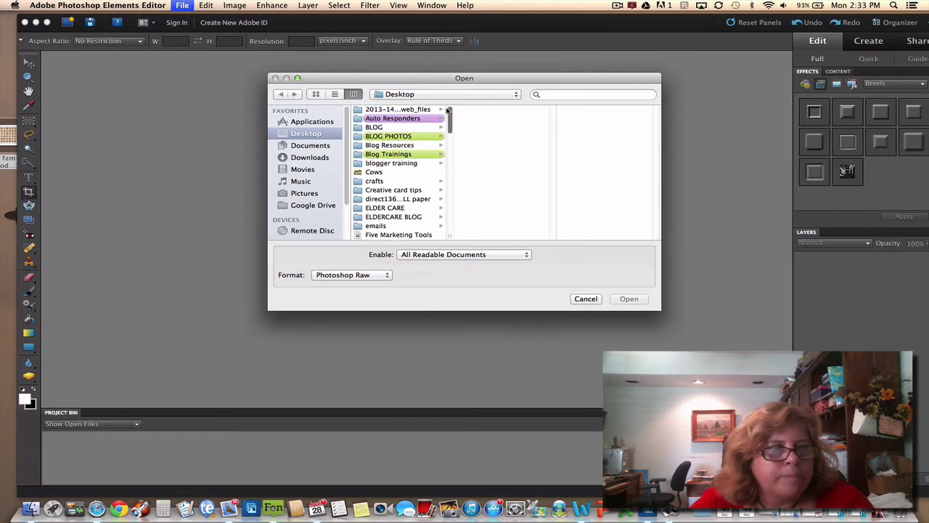
left_click_drag(448, 110, 448, 130)
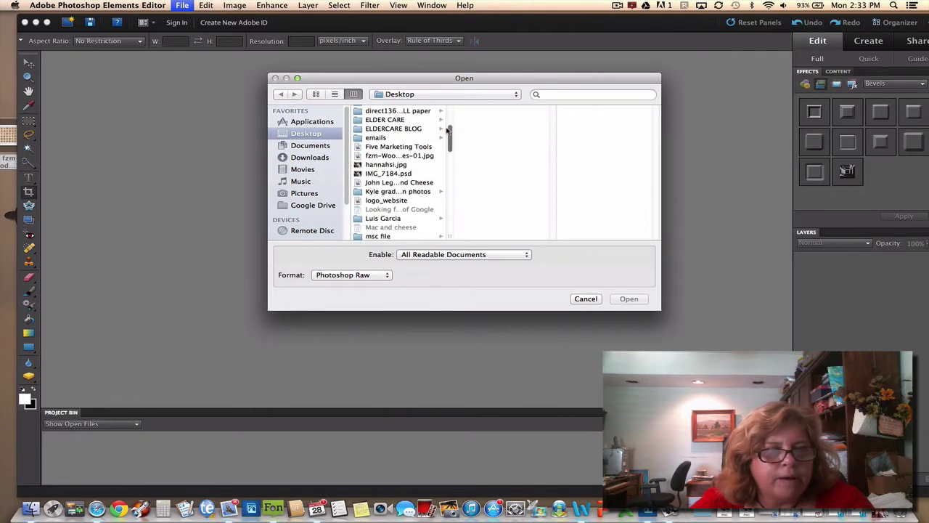
left_click(379, 155)
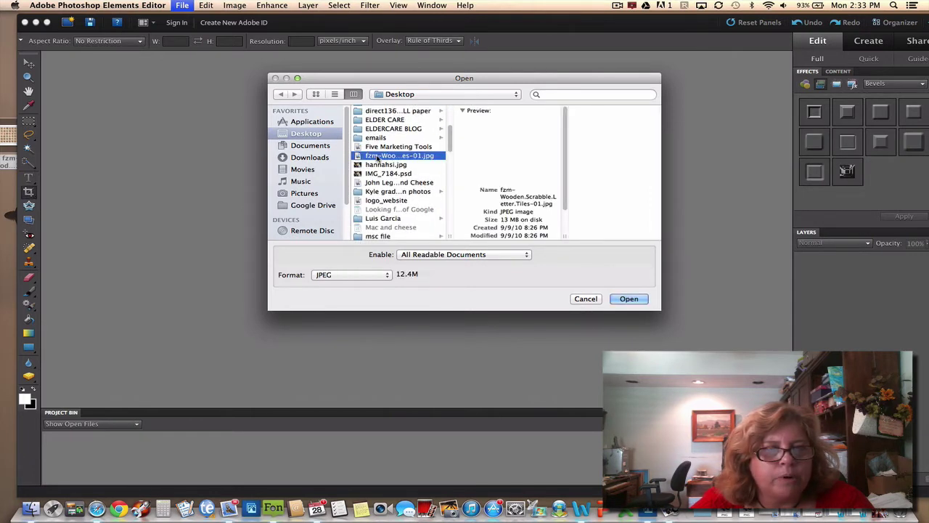
left_click(628, 299)
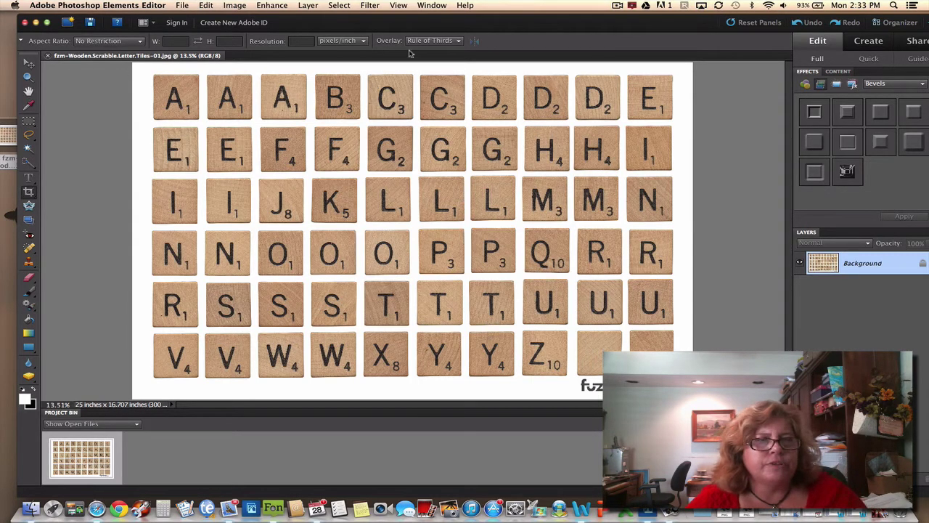
Select the first A tile in the top row with the Rectangular Marquee and copy it
left_click_drag(432, 23, 449, 24)
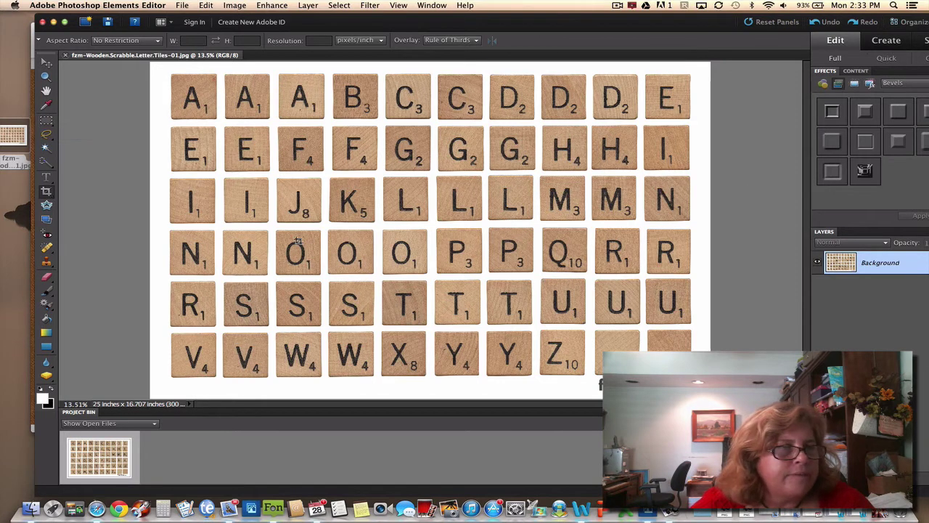
left_click(47, 120)
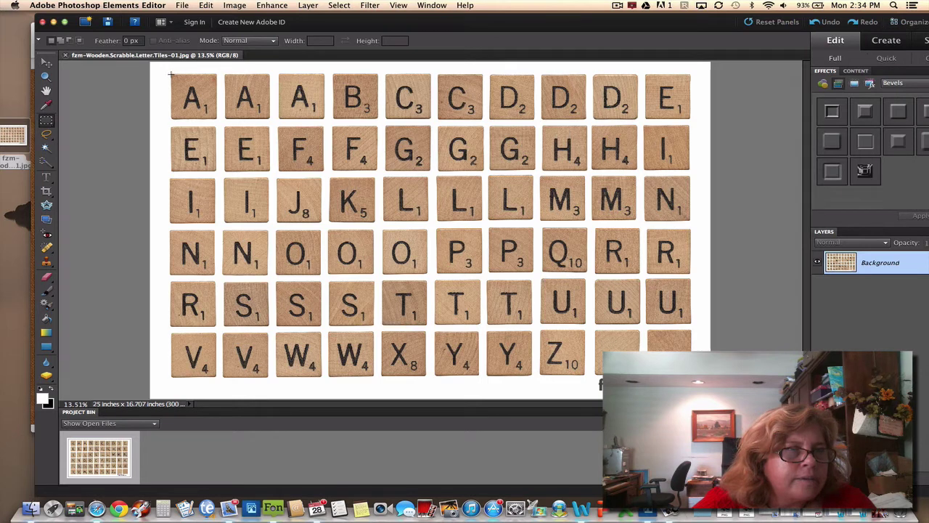
left_click_drag(171, 74, 218, 122)
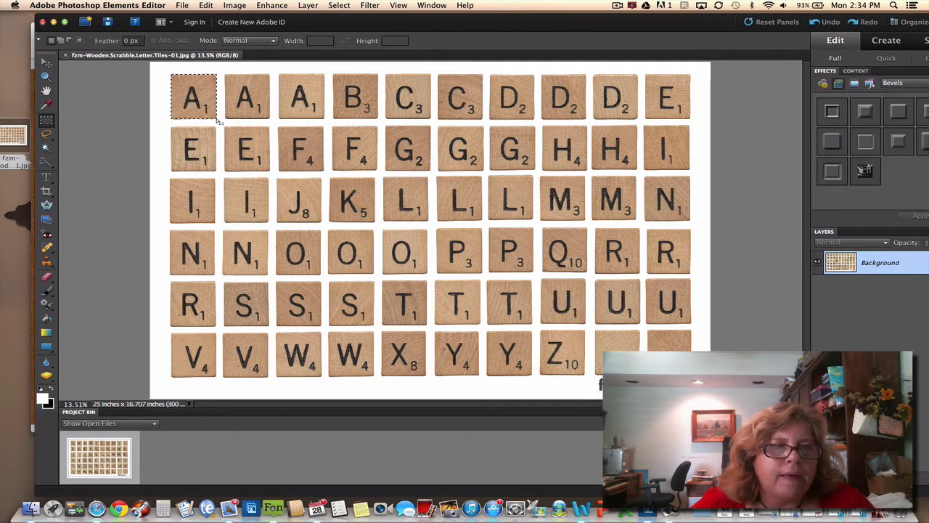
left_click(181, 5)
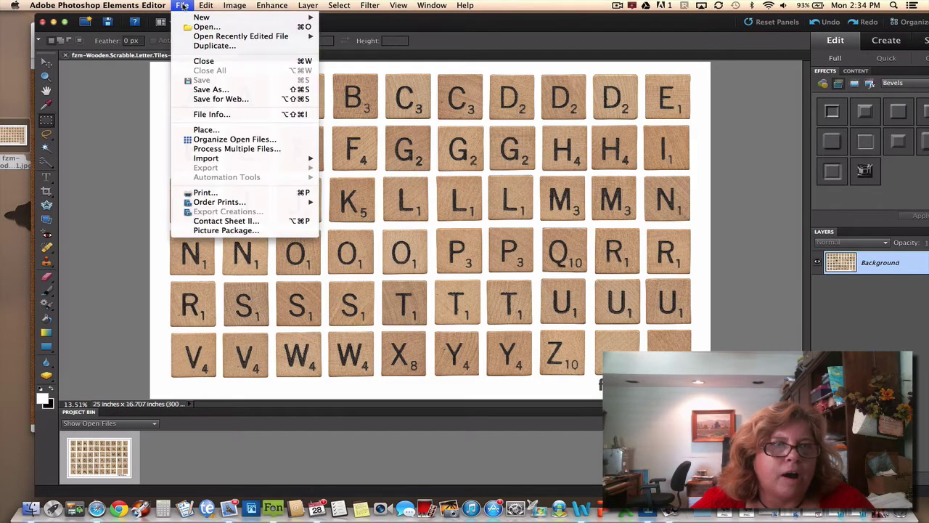
mouse_move(206, 6)
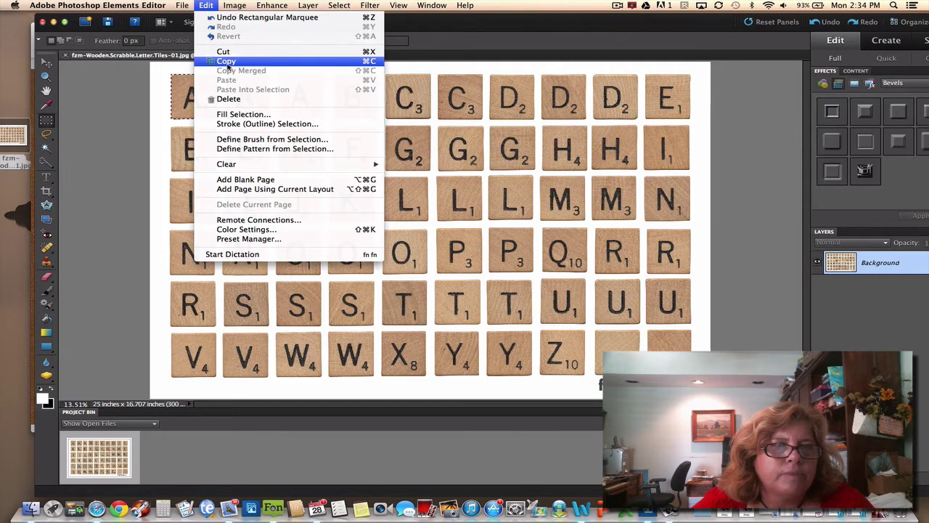
left_click(226, 62)
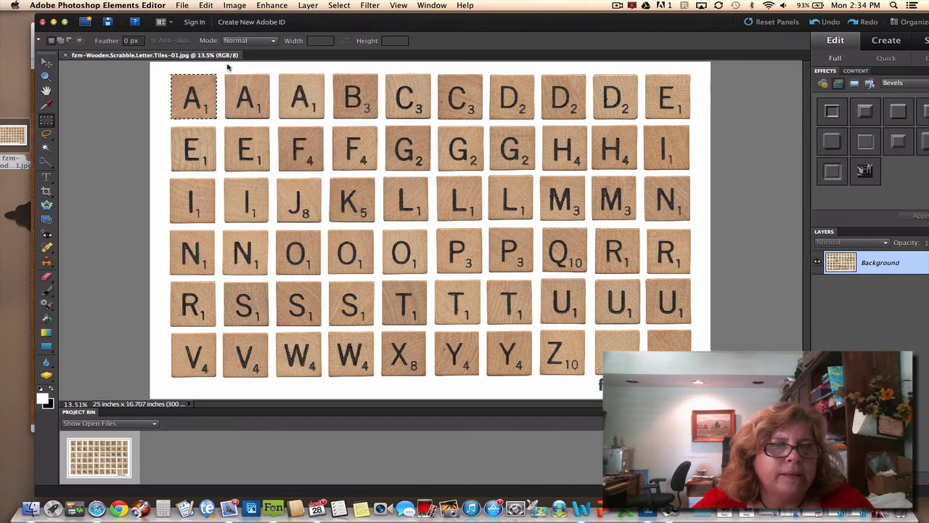
Create a blank white file from the Photo preset at Portrait, 2 x 3 inches, 300 pixels/inch, RGB Color
left_click(182, 6)
mouse_move(211, 17)
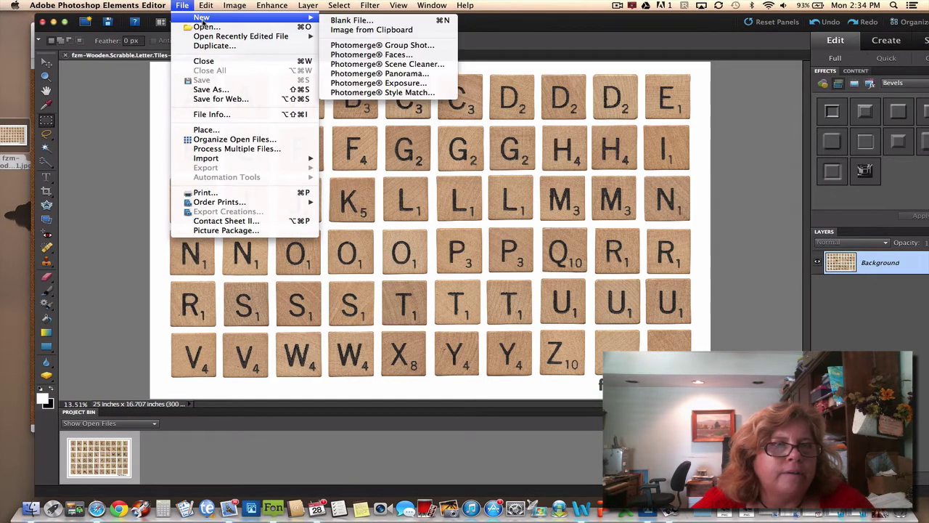
left_click(387, 21)
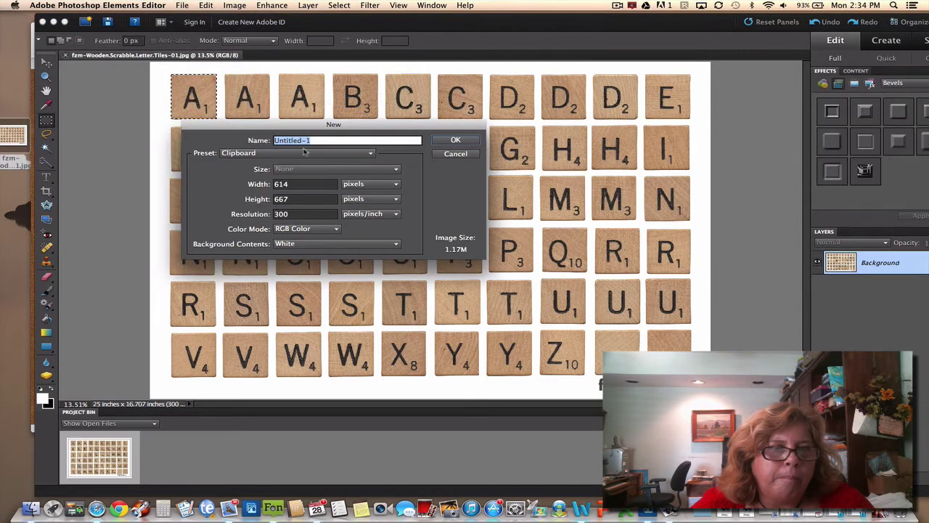
left_click(371, 154)
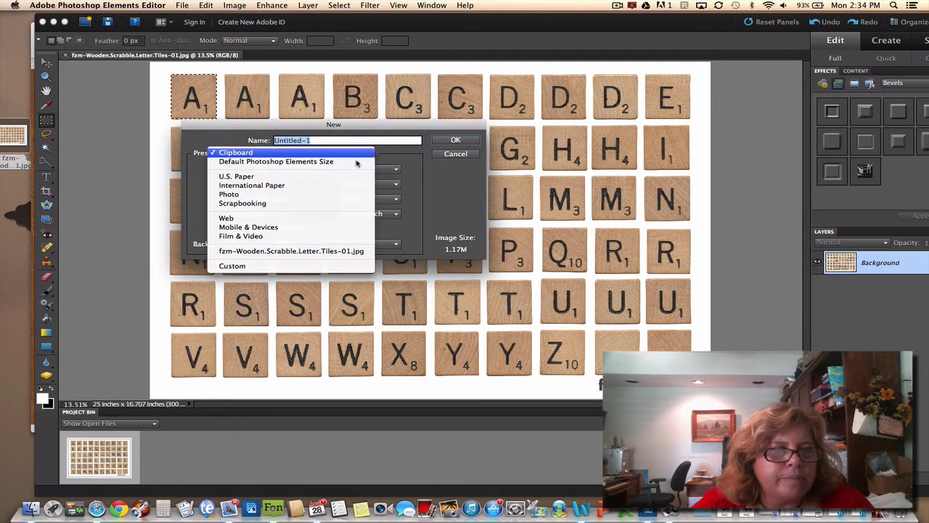
left_click(282, 194)
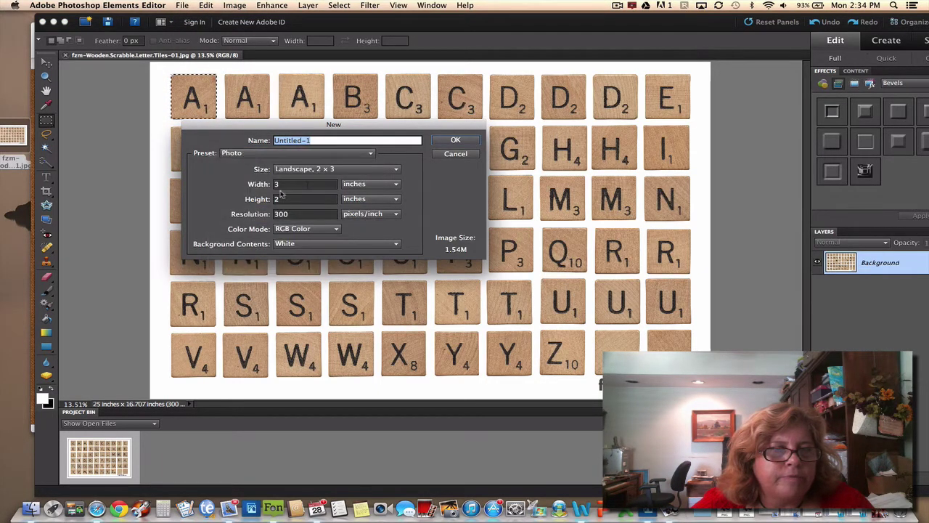
left_click(393, 170)
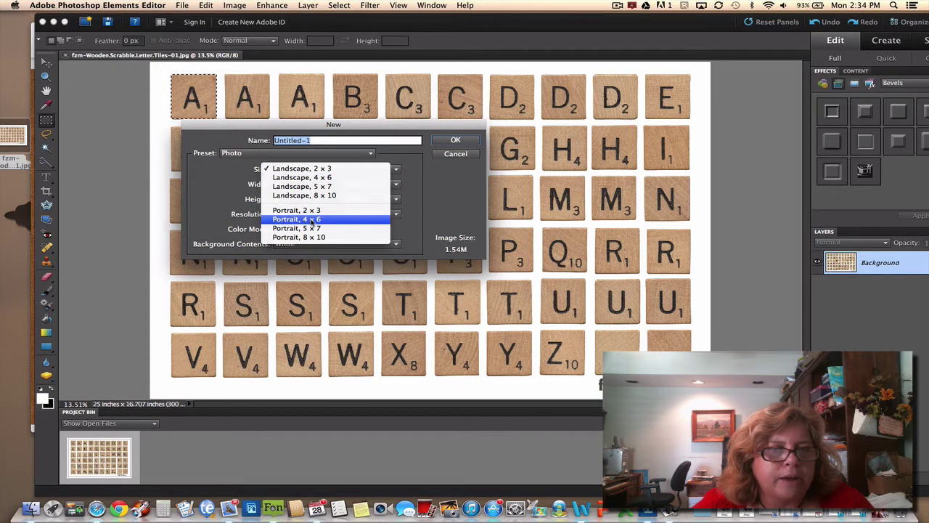
left_click(315, 212)
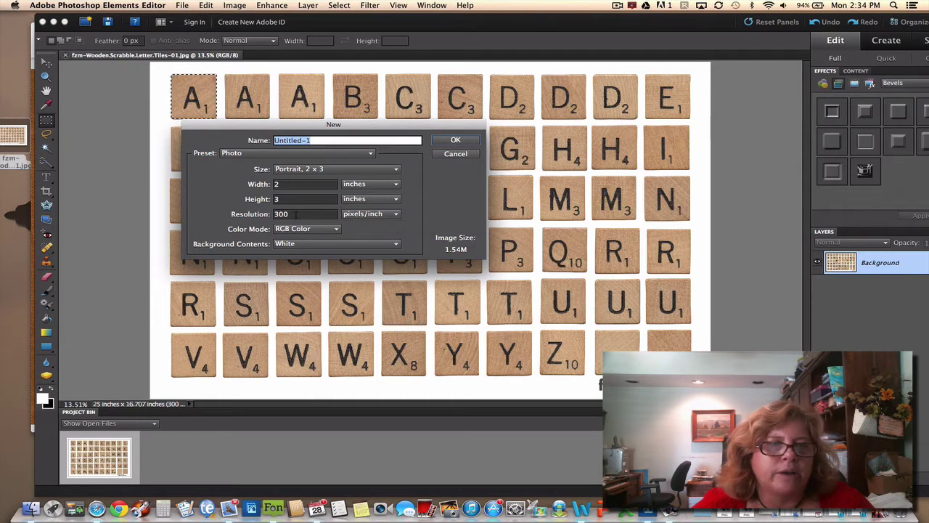
left_click(455, 141)
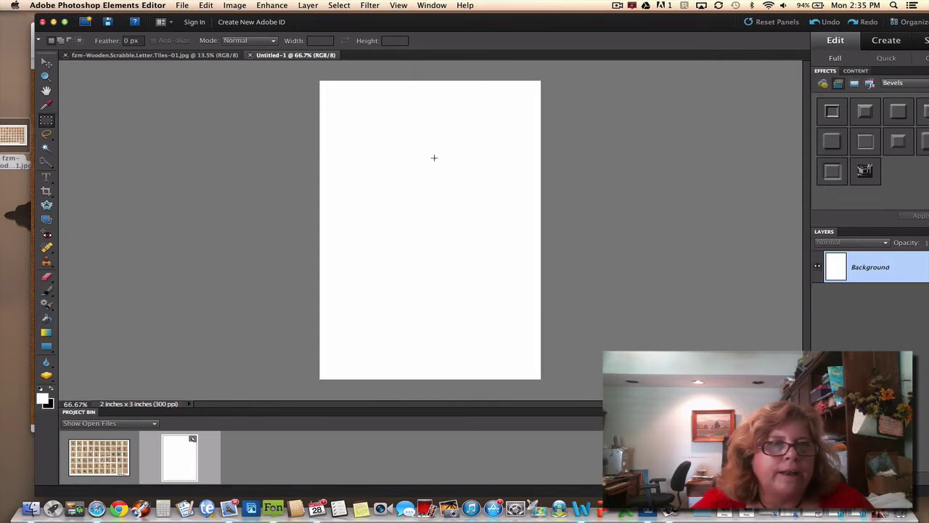
Paste the copied A tile and fit it inside the upper part of the page at 86.7% scale with constrained proportions
left_click(206, 6)
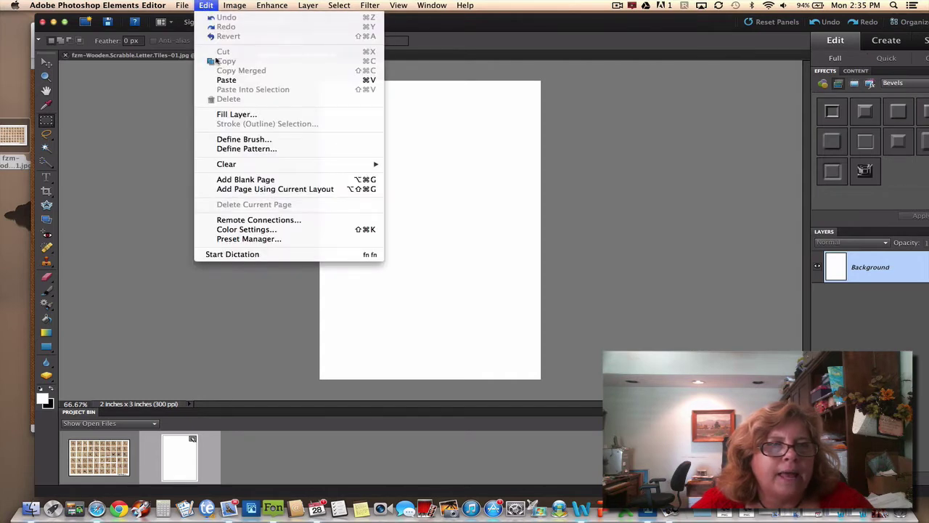
left_click(222, 80)
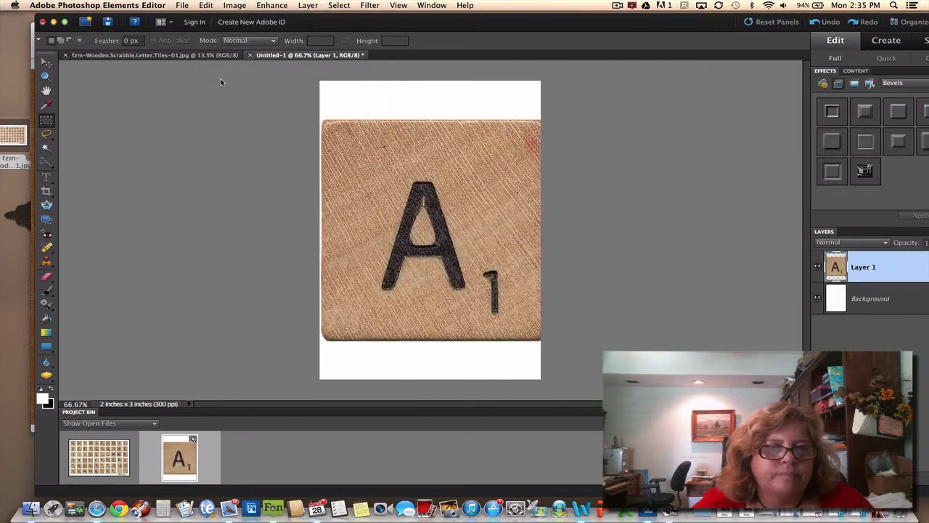
left_click(46, 63)
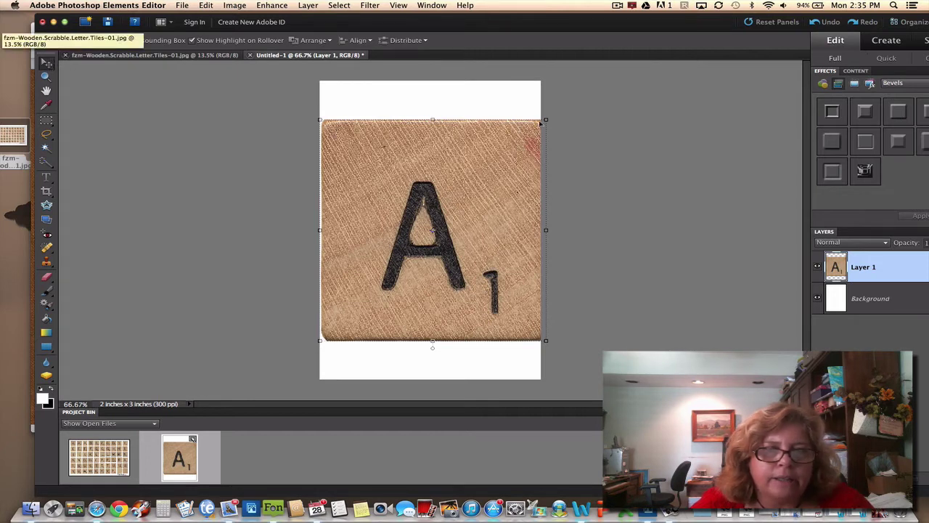
left_click(318, 119)
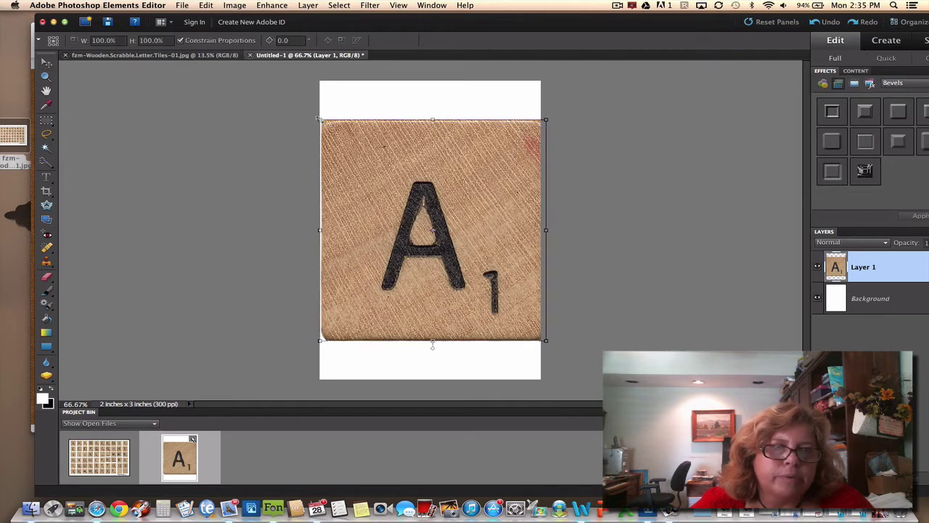
left_click(320, 119)
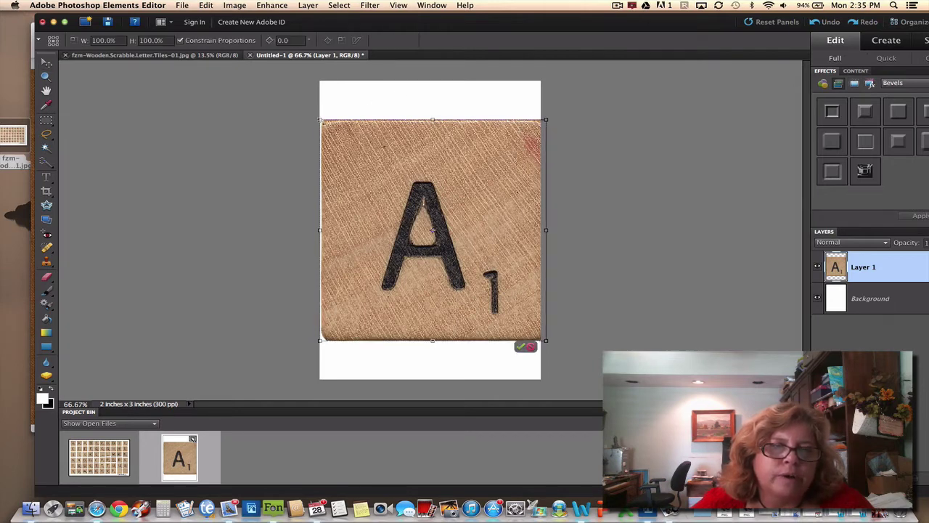
left_click_drag(319, 118, 350, 149)
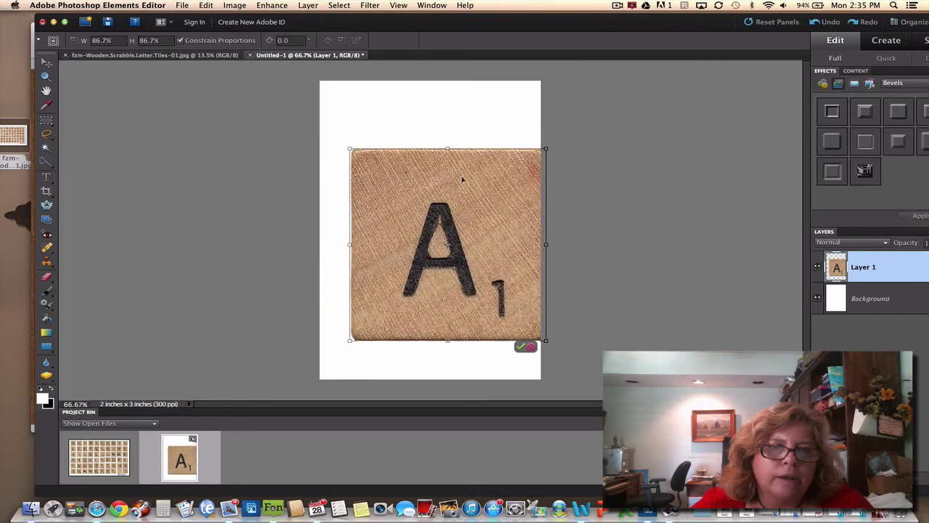
left_click_drag(462, 180, 439, 118)
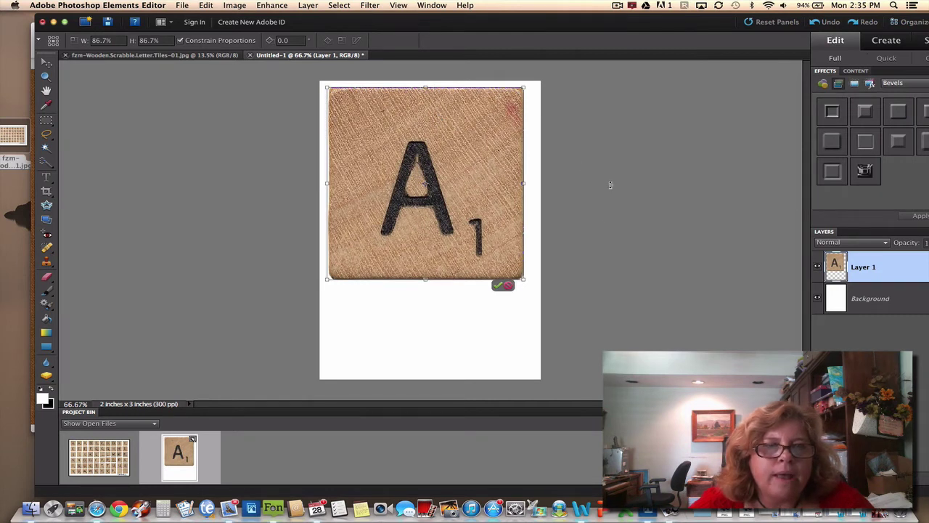
left_click(499, 285)
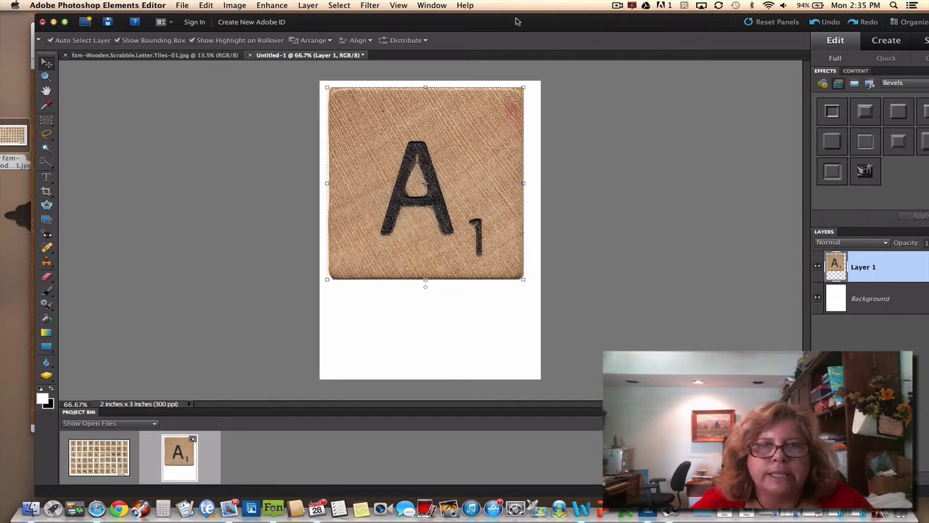
Hide the white Background layer so only the A tile on its transparent surroundings is shown
left_click_drag(517, 21, 469, 19)
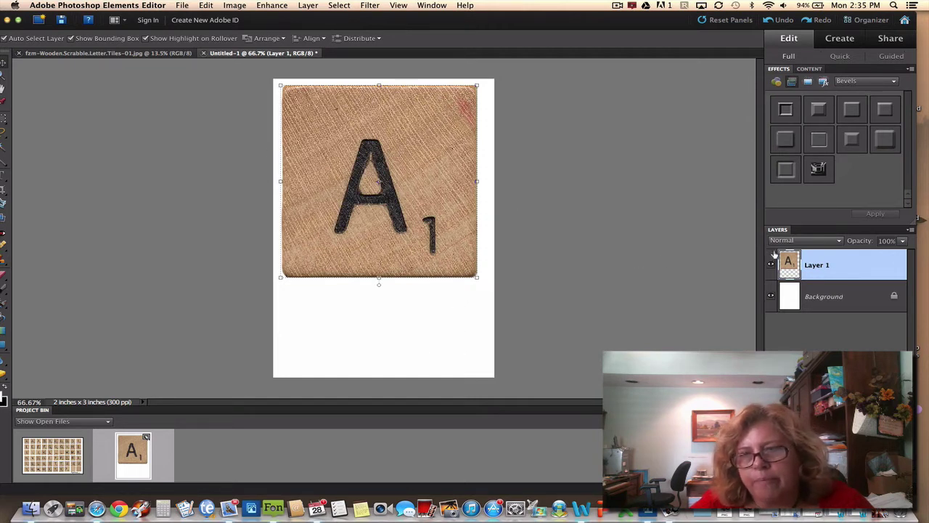
left_click(858, 299)
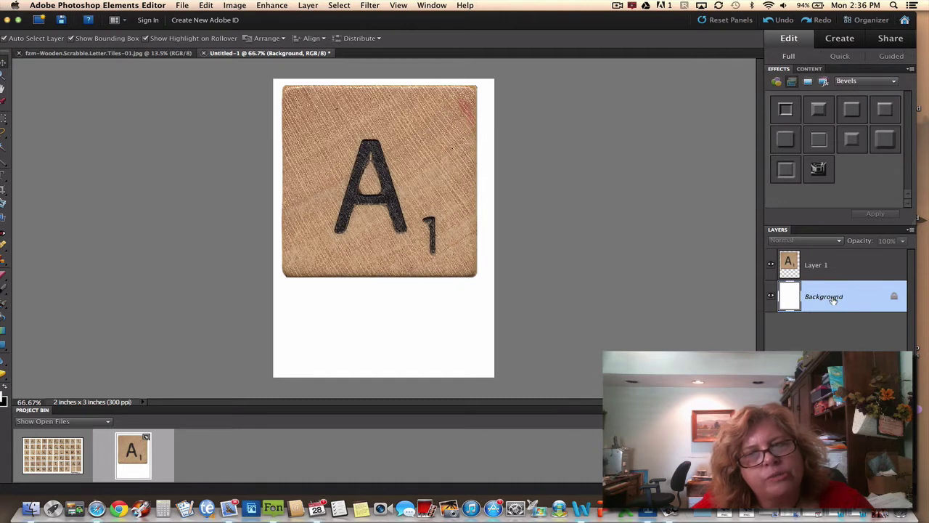
left_click(820, 264)
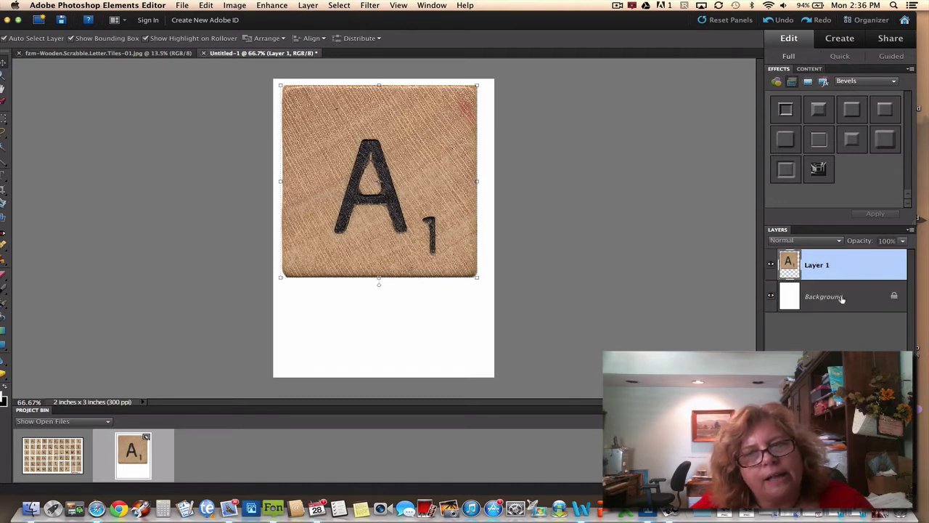
left_click(844, 302)
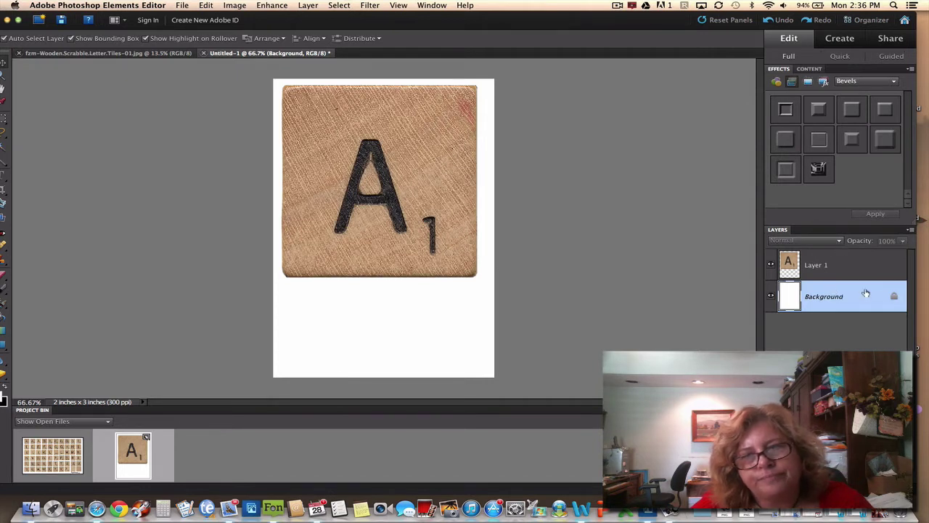
right_click(892, 297)
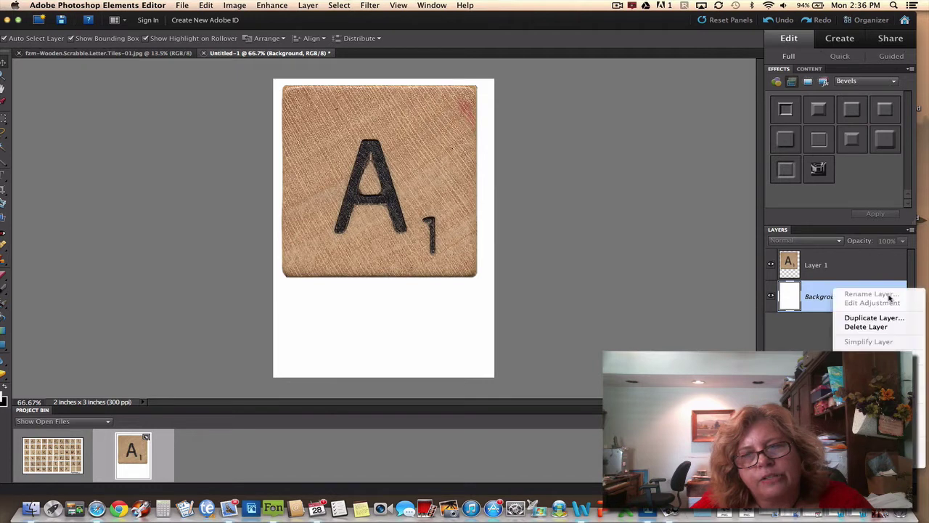
left_click(797, 300)
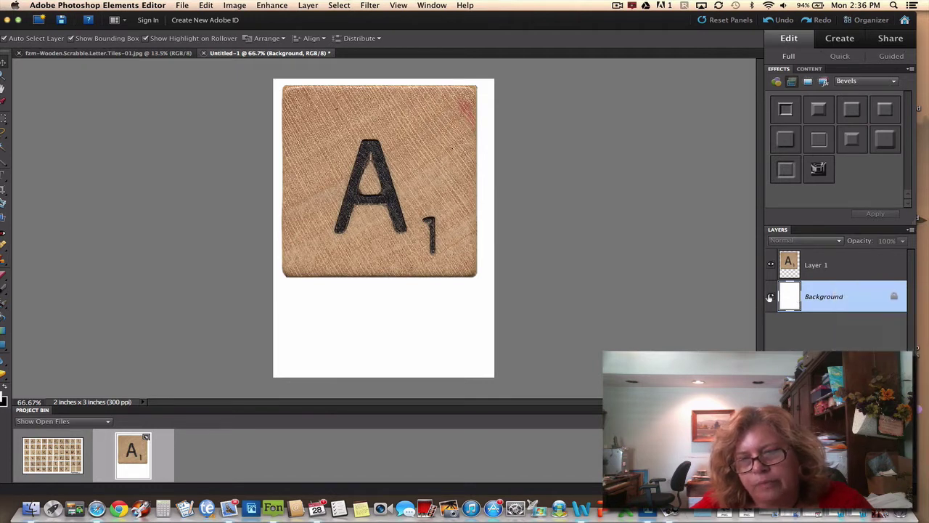
left_click(771, 296)
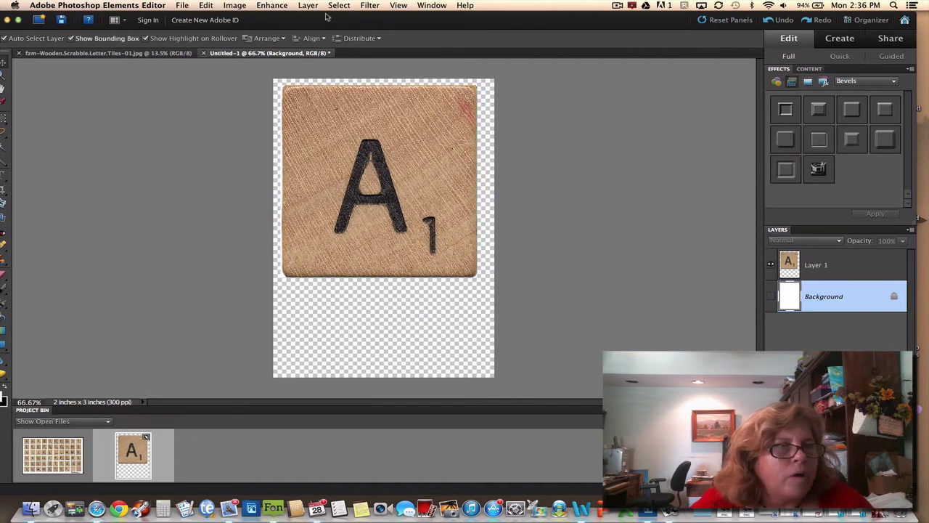
Crop the image tightly around the edges of the A tile with no aspect ratio restriction
left_click_drag(361, 20, 398, 20)
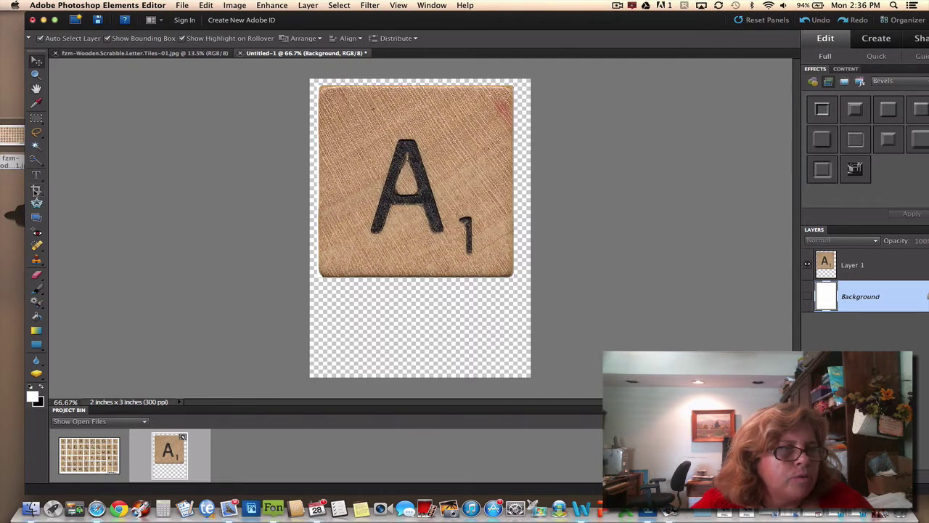
left_click(36, 191)
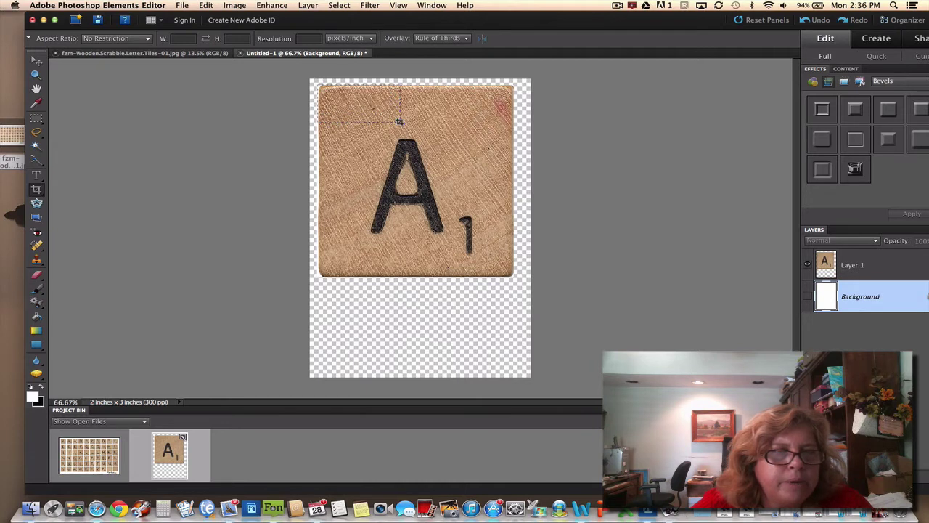
left_click_drag(400, 122, 515, 278)
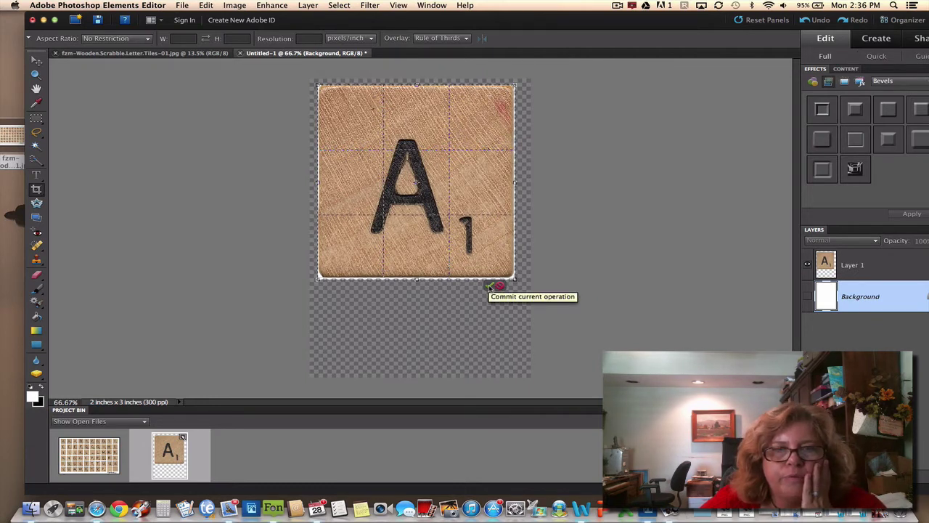
left_click(490, 286)
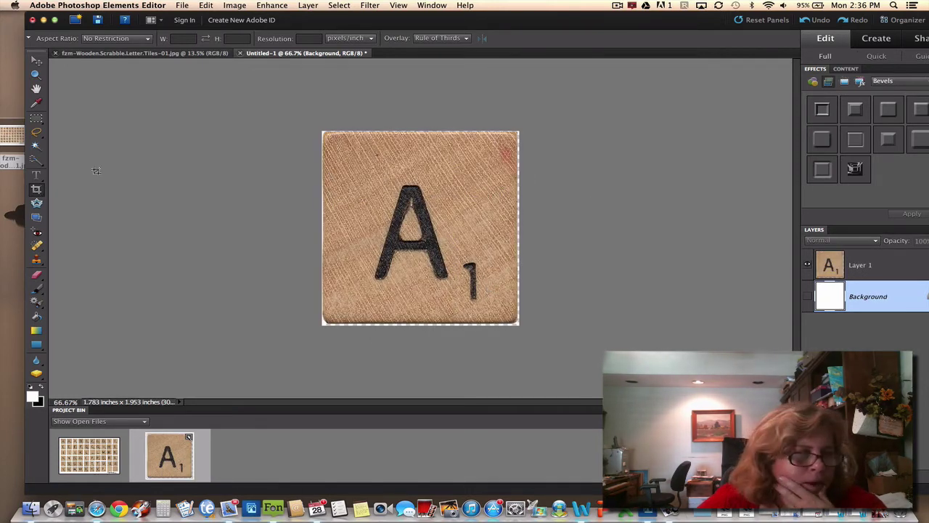
Check the cropped tile's pixel dimensions, document size and resolution in Image Size
left_click(239, 7)
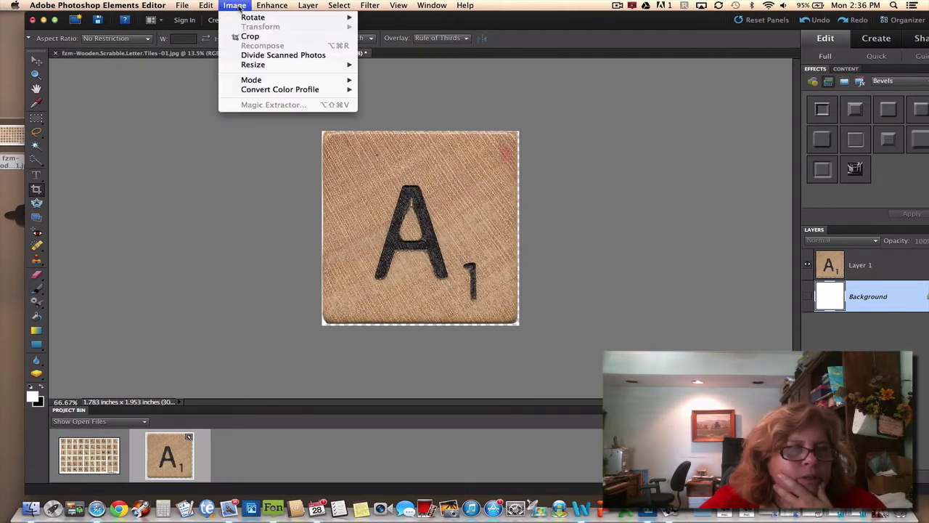
mouse_move(254, 65)
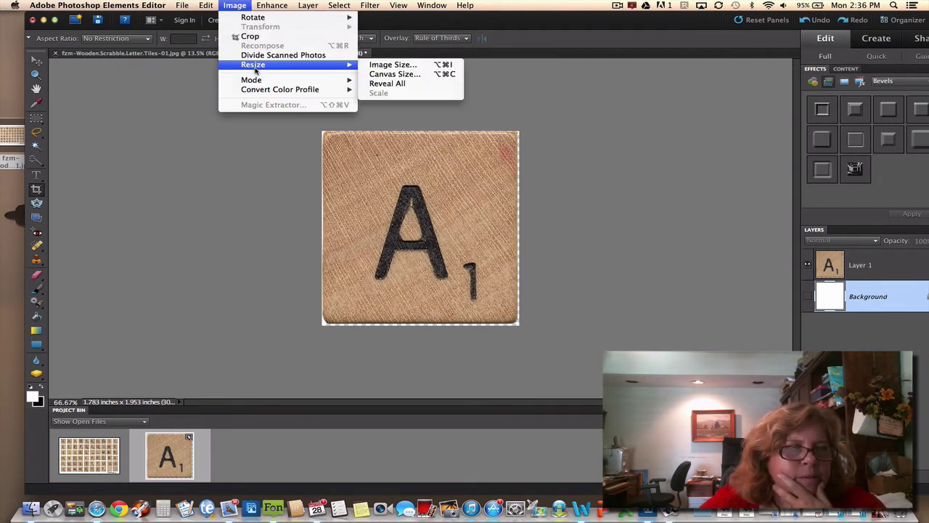
left_click(385, 64)
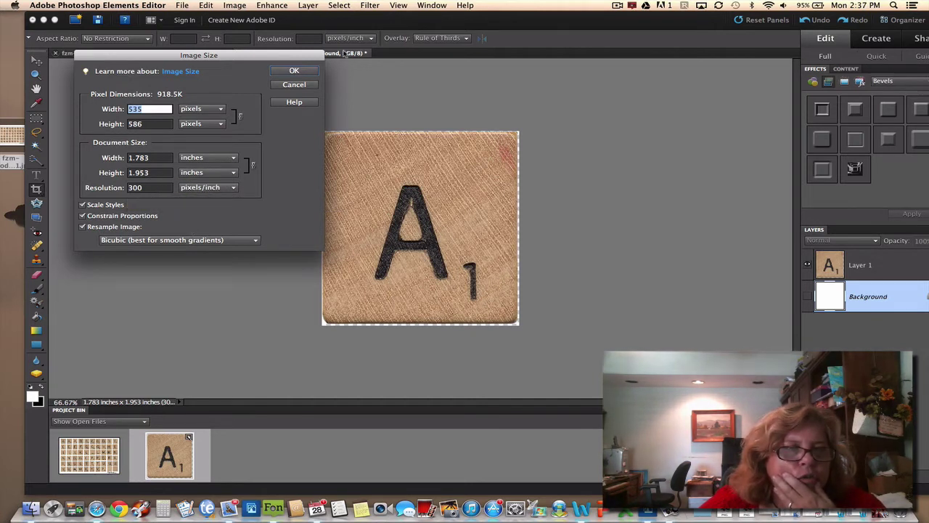
left_click(294, 70)
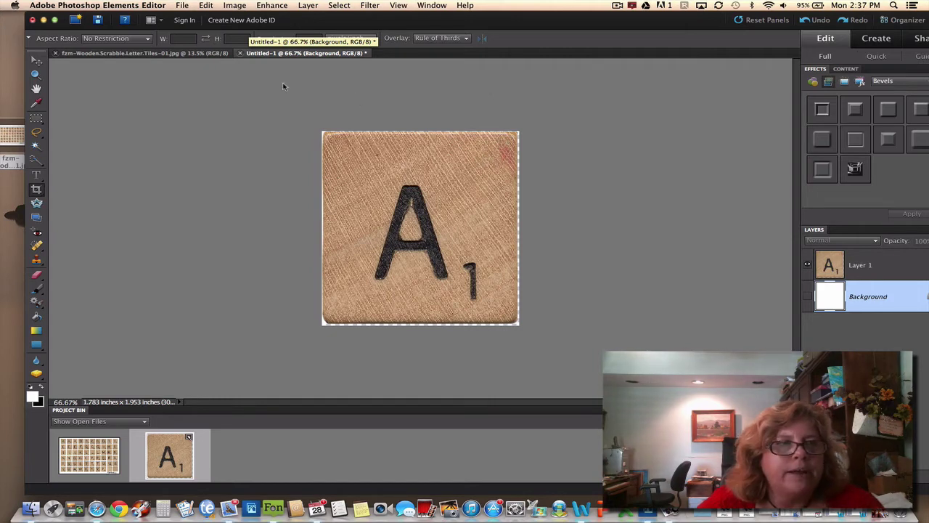
Save the cropped tile to the Desktop as scrabbleA.png in PNG format with no interlacing
left_click(181, 8)
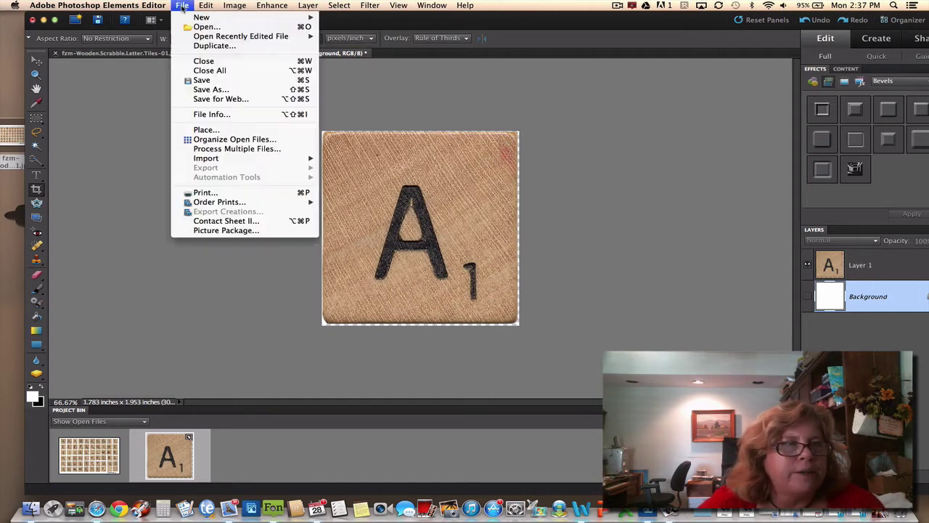
left_click(211, 89)
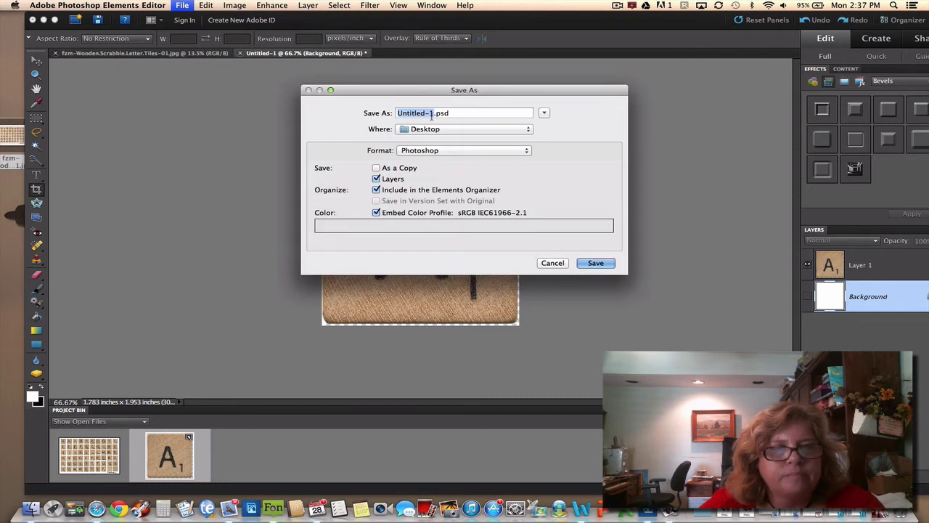
type("scrabble")
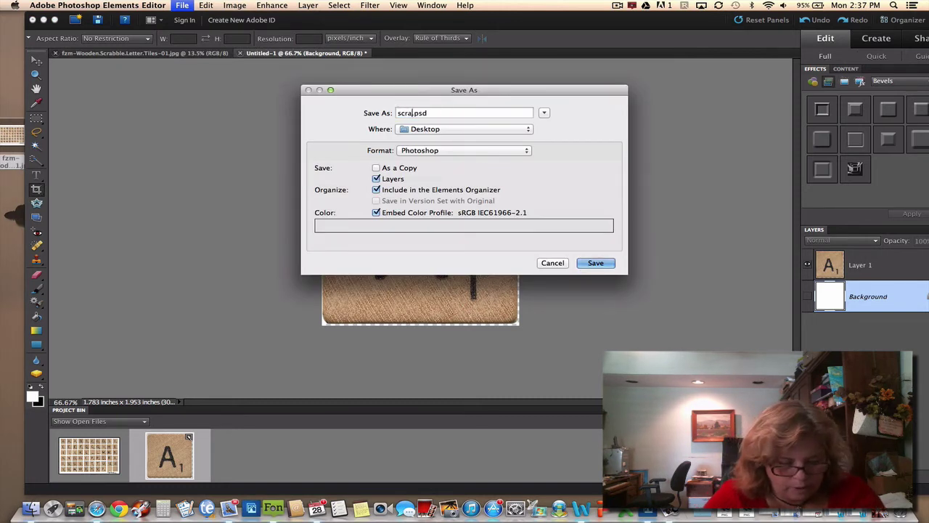
type("A")
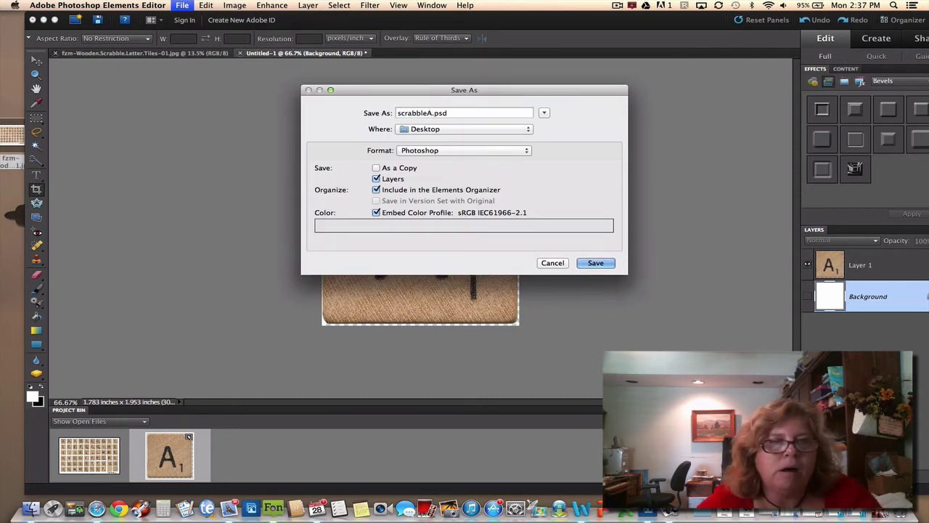
left_click(527, 151)
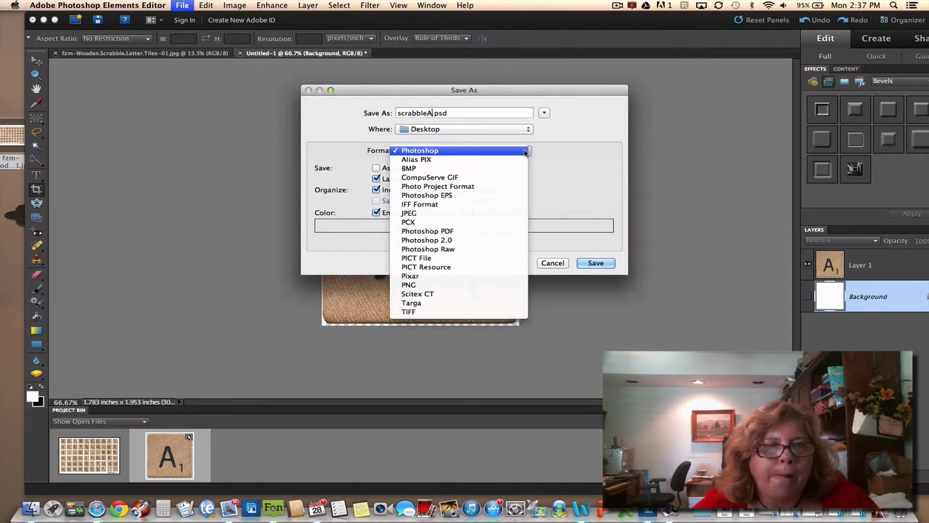
left_click(423, 286)
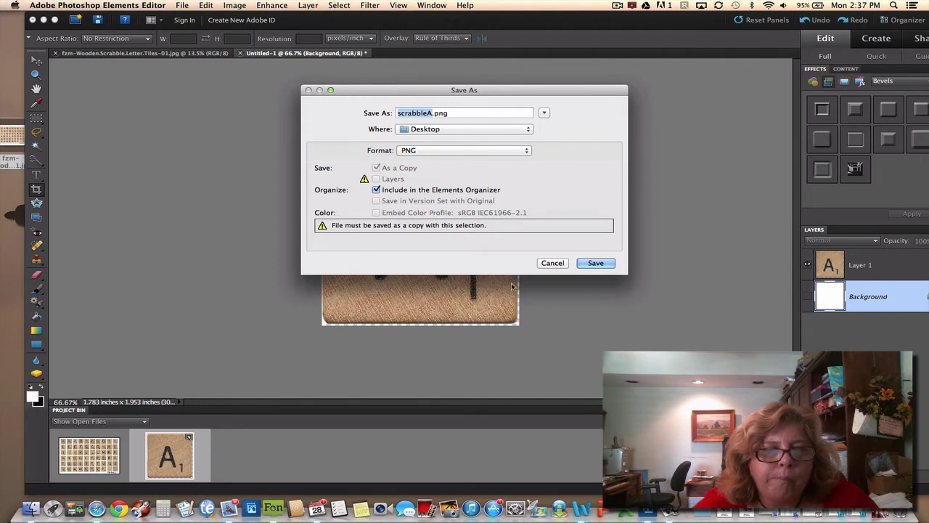
left_click(596, 263)
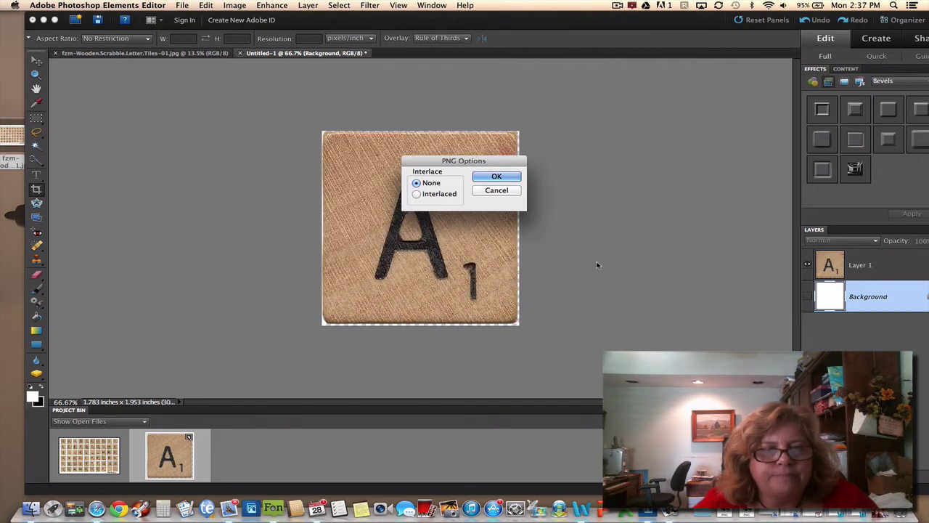
left_click(496, 180)
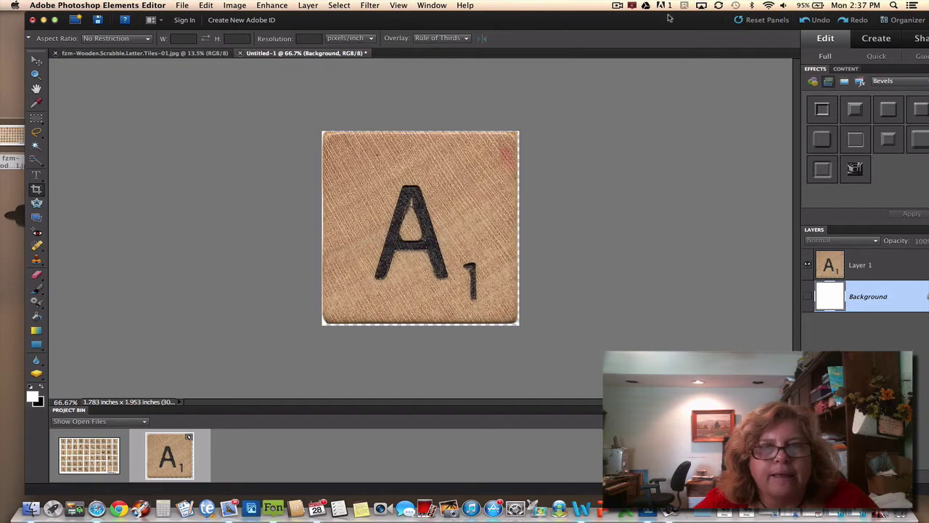
Switch to Safari and open the SendOutCards website from Top Sites
double_click(563, 25)
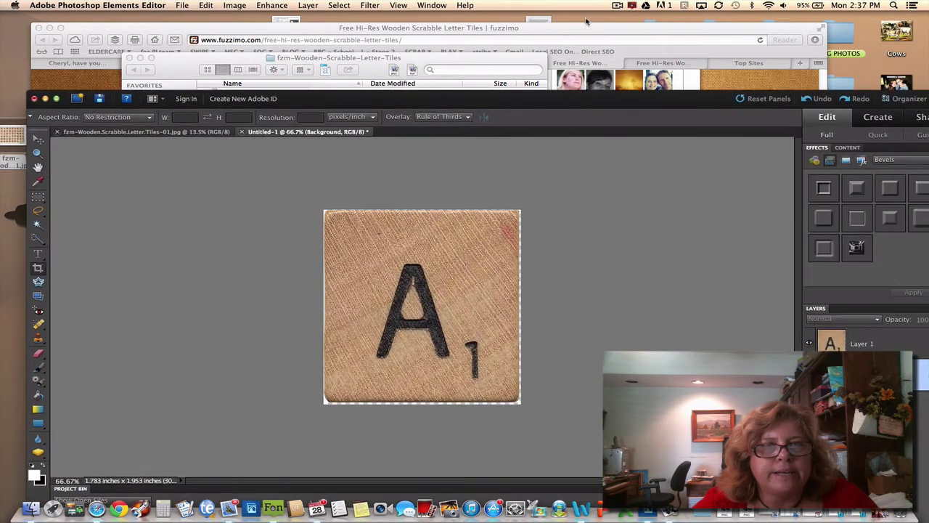
left_click(581, 27)
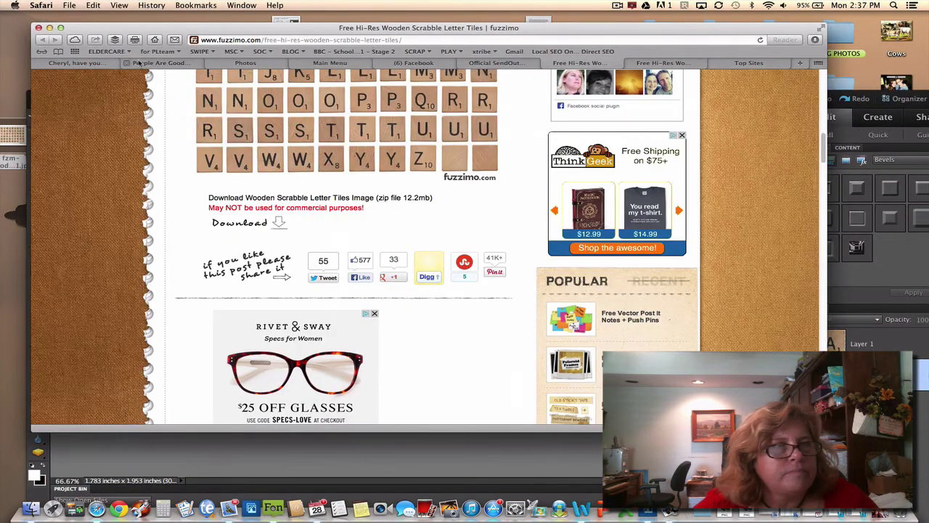
left_click(715, 63)
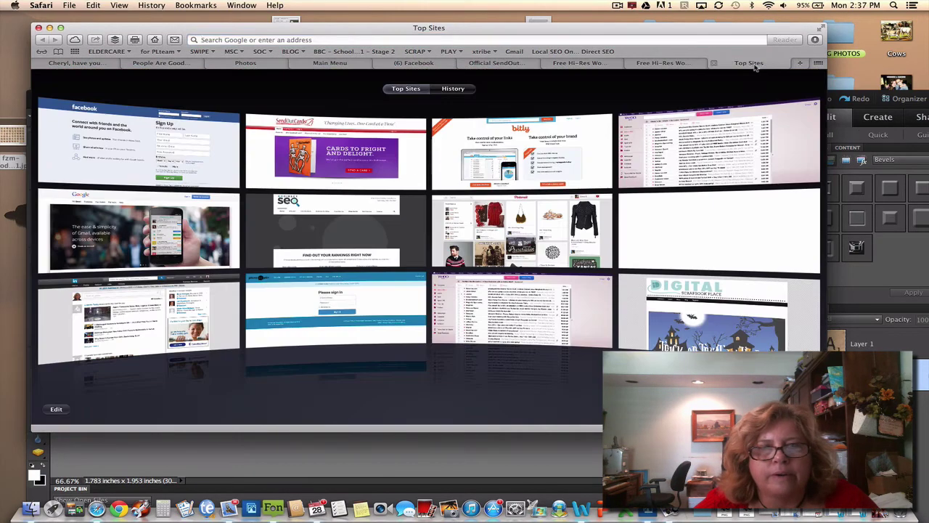
left_click(354, 125)
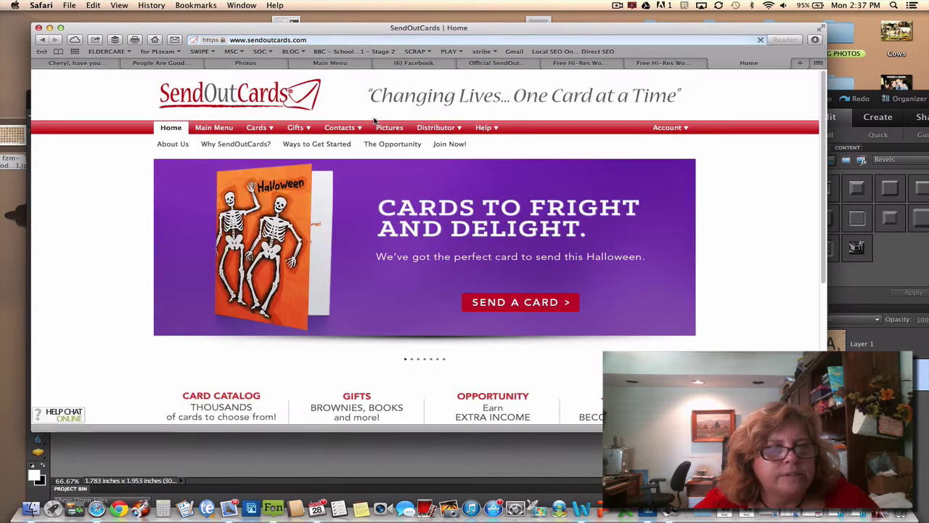
Create a new PicturePlus 2.0 card using the vertical 5" x 7" Greeting Card layout
mouse_move(331, 142)
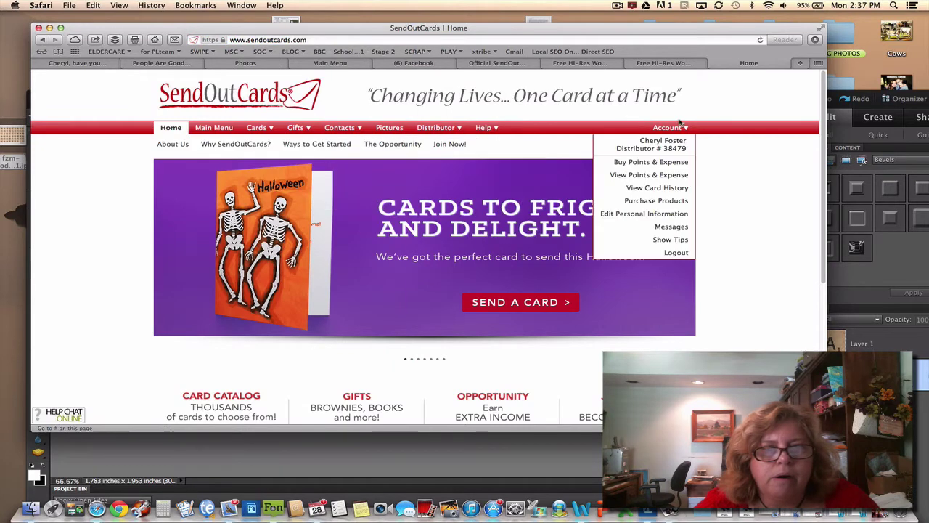
mouse_move(269, 131)
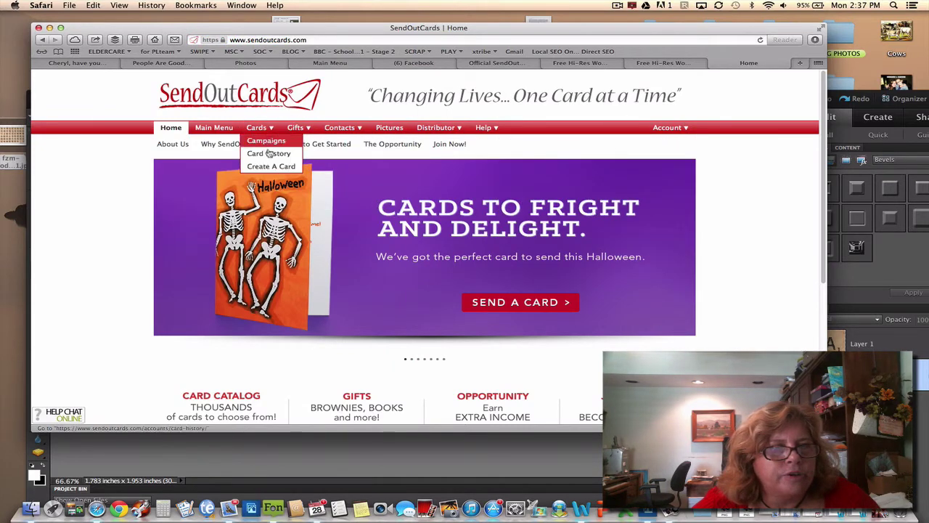
left_click(267, 167)
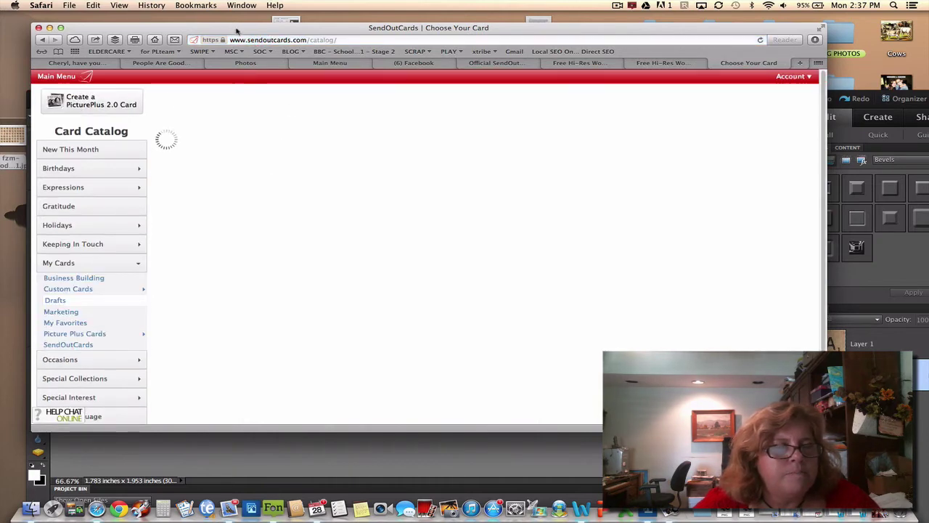
left_click_drag(233, 29, 287, 18)
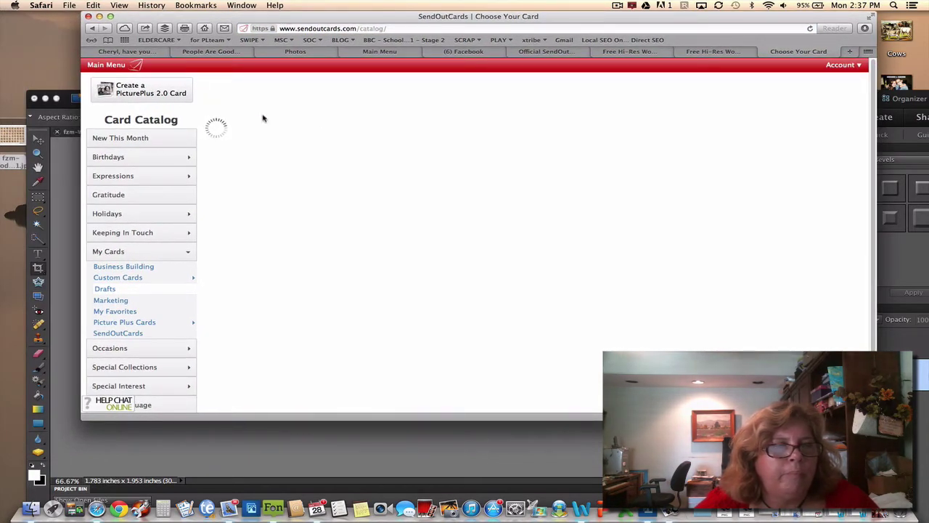
left_click(137, 93)
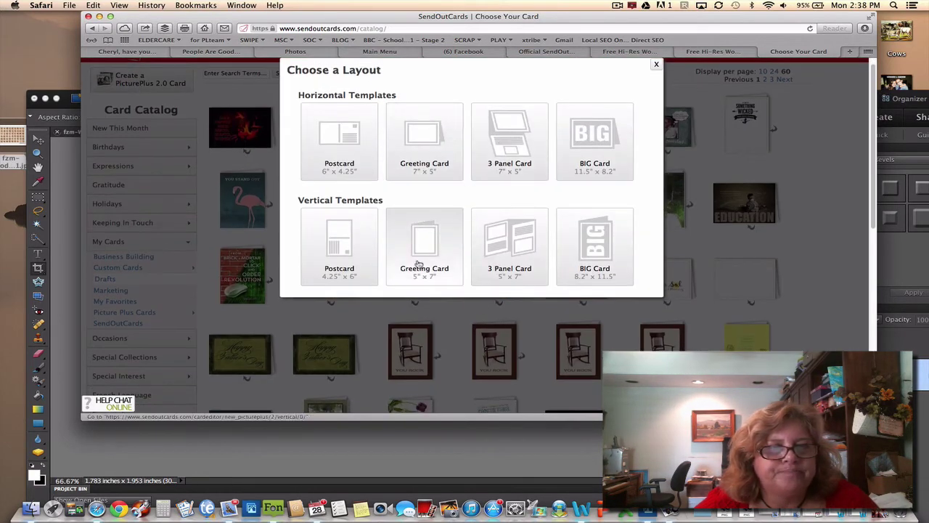
left_click(423, 248)
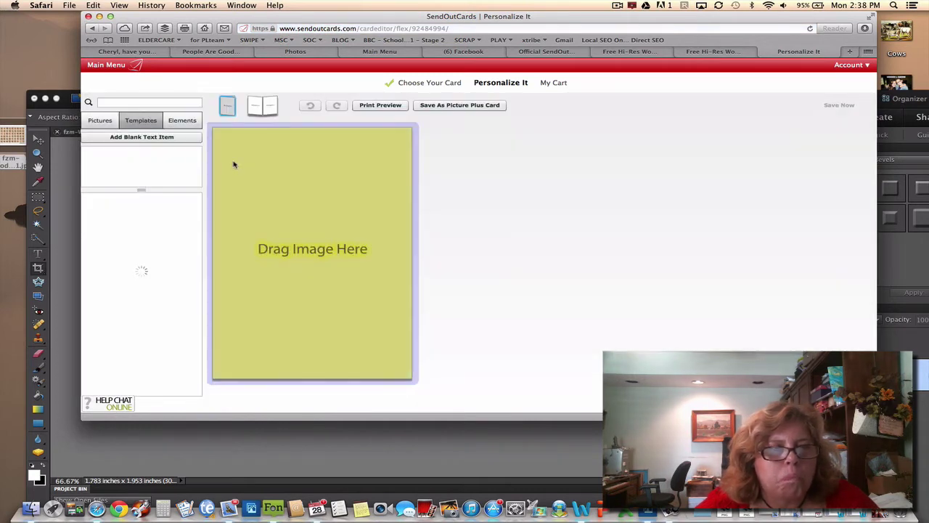
Upload scrabbleA.png from the Desktop to the card editor's picture collection
left_click(100, 122)
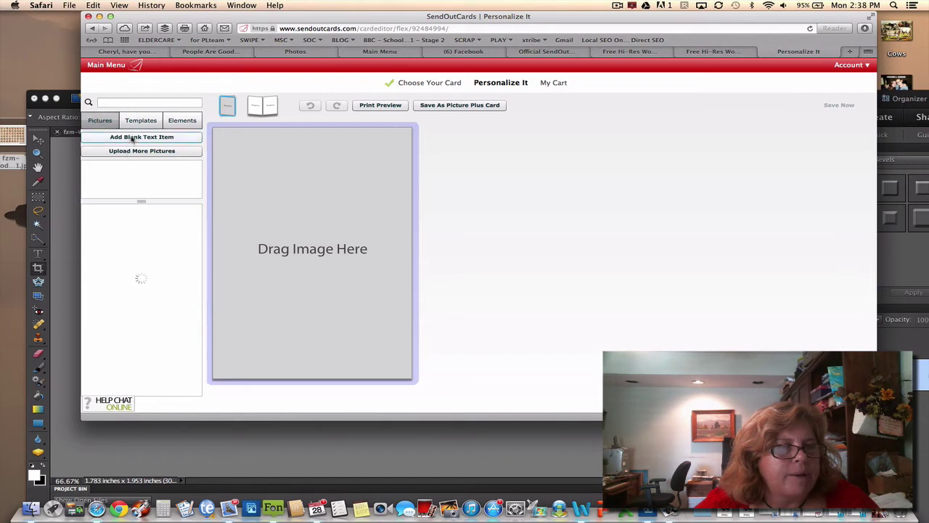
left_click(135, 152)
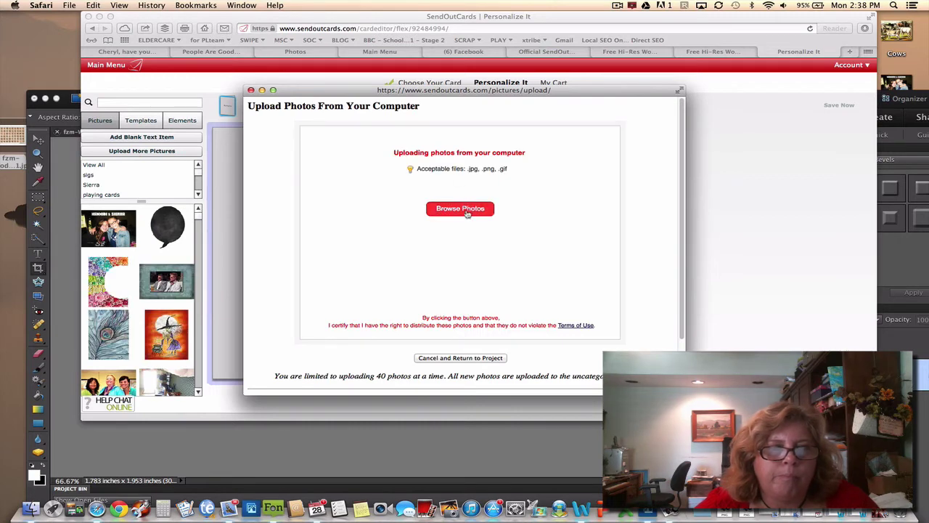
left_click(467, 213)
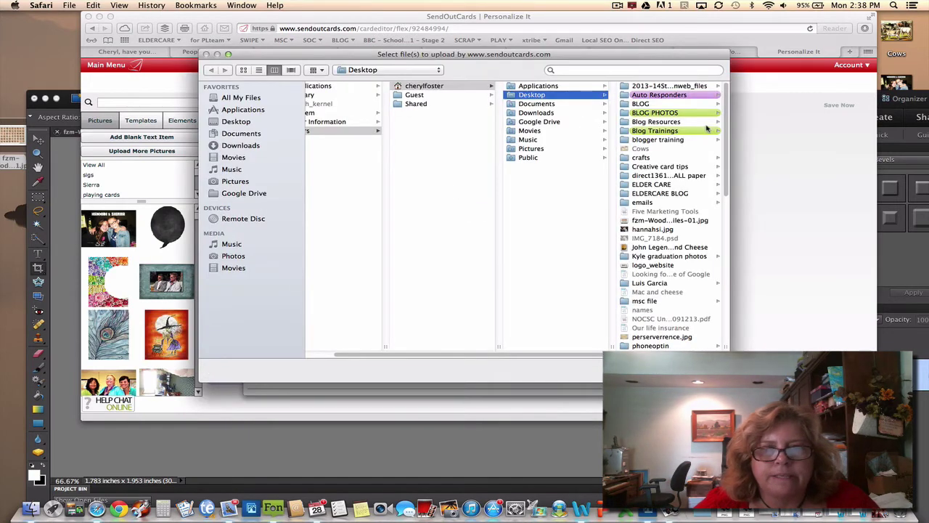
left_click(225, 122)
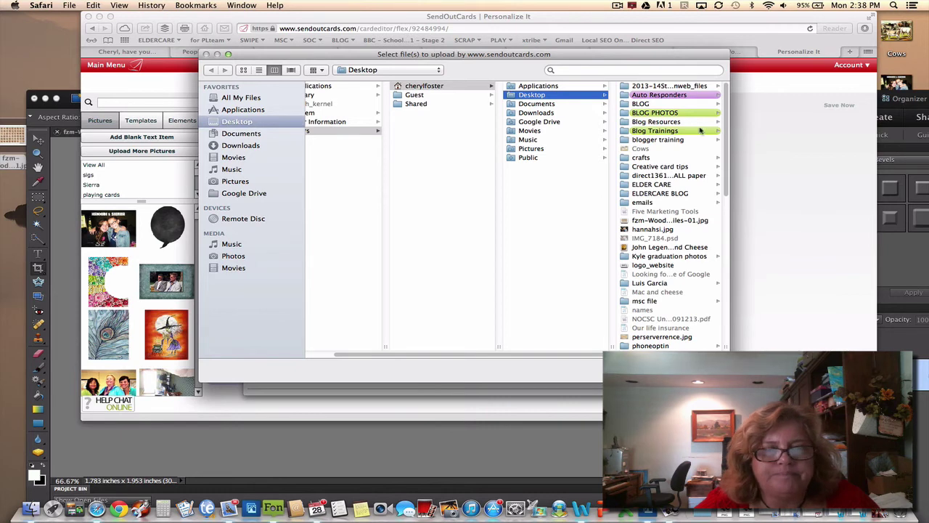
left_click_drag(722, 109, 724, 174)
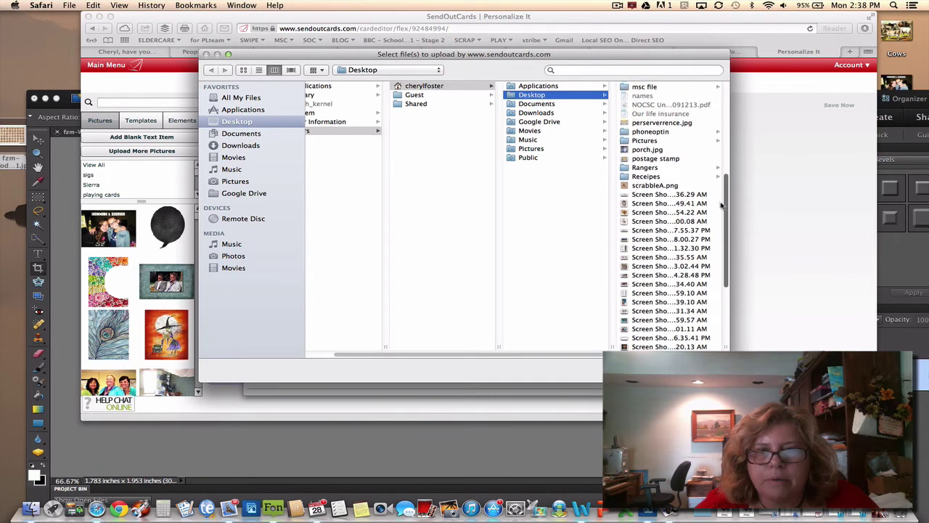
left_click(657, 189)
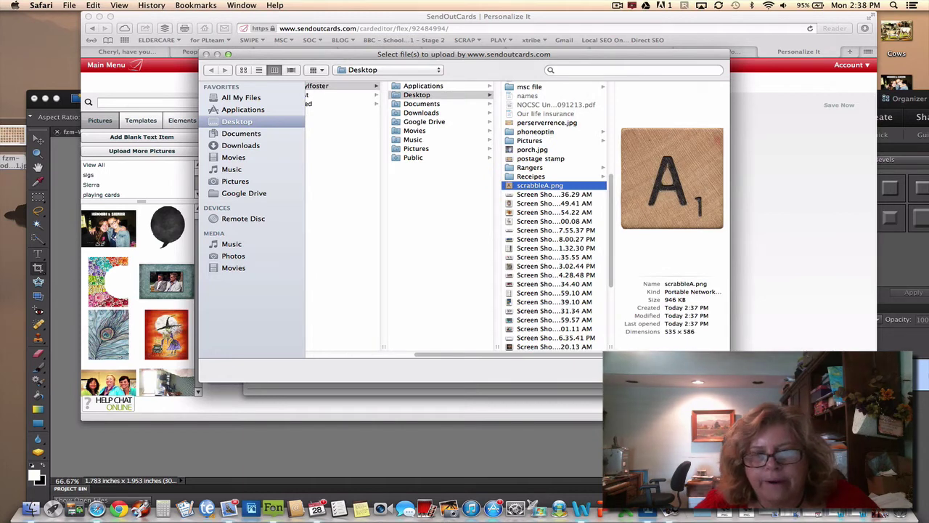
left_click(698, 371)
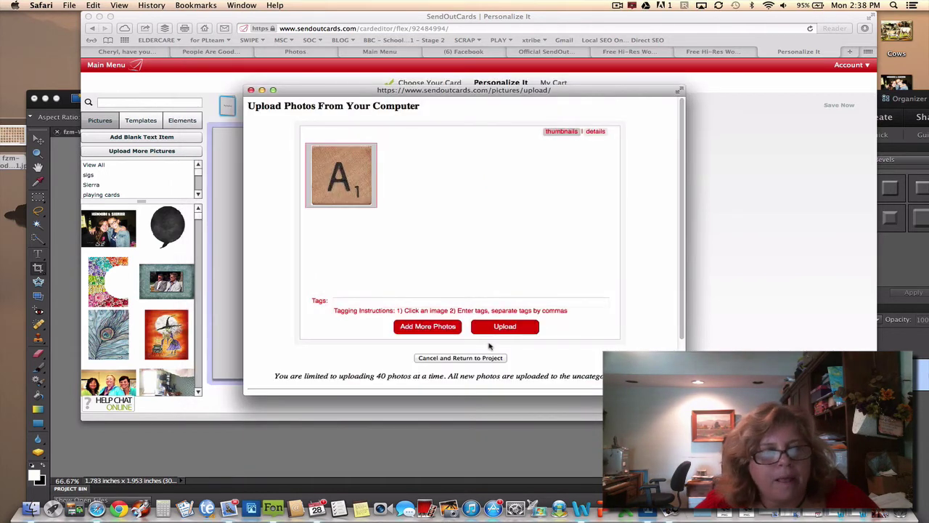
left_click(504, 328)
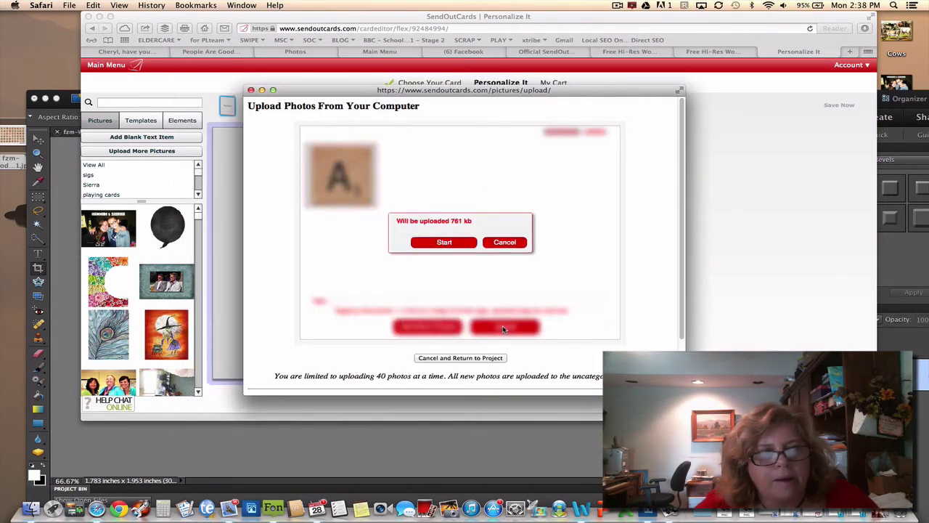
left_click(443, 243)
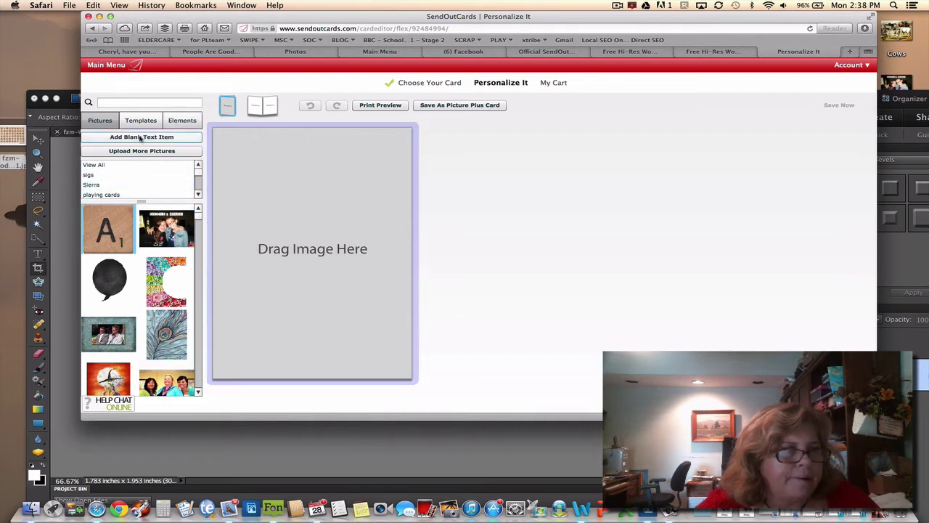
Fill the whole card front with the plain golden-orange background from the Happy Halloween elements
left_click(185, 121)
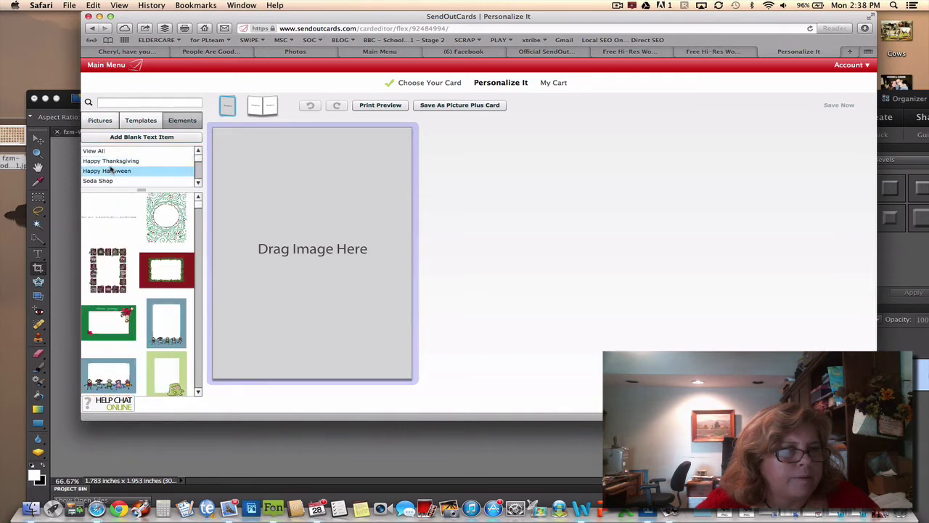
left_click(113, 172)
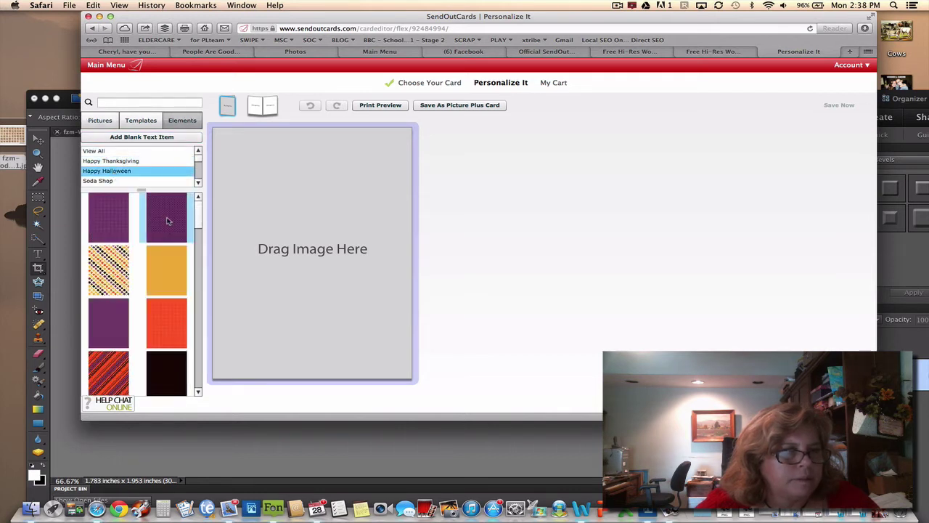
left_click_drag(166, 270, 261, 180)
left_click_drag(317, 274, 440, 385)
left_click(591, 307)
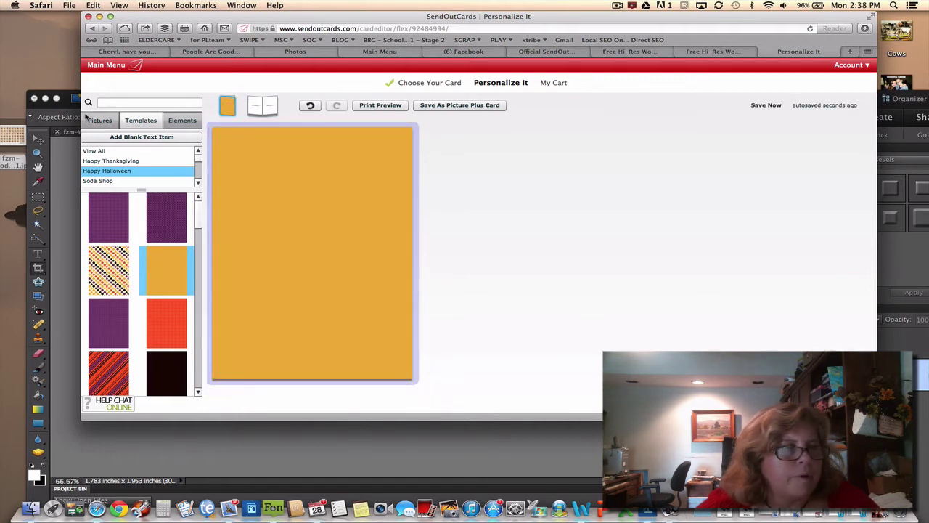
Place the uploaded A tile on the card front and shrink it to about half size in the upper area
left_click(100, 120)
left_click_drag(218, 216, 308, 218)
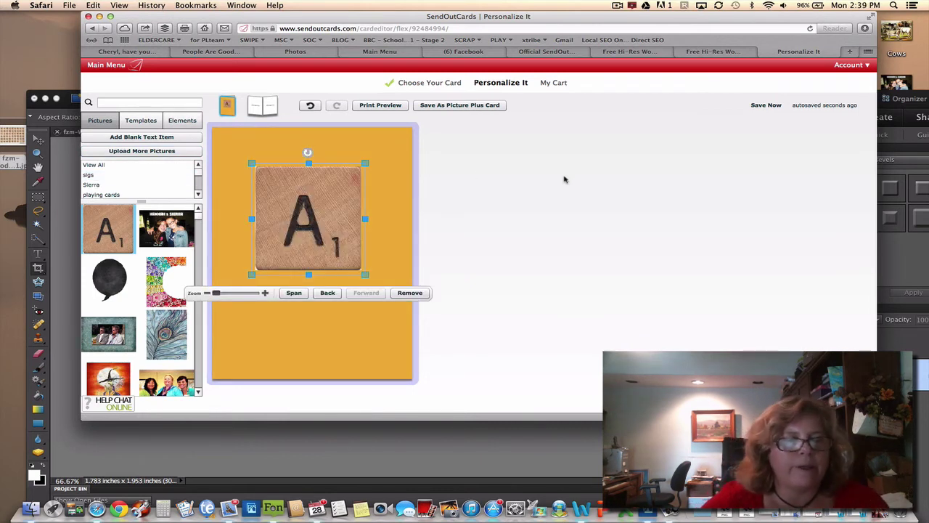
left_click(556, 207)
left_click(359, 168)
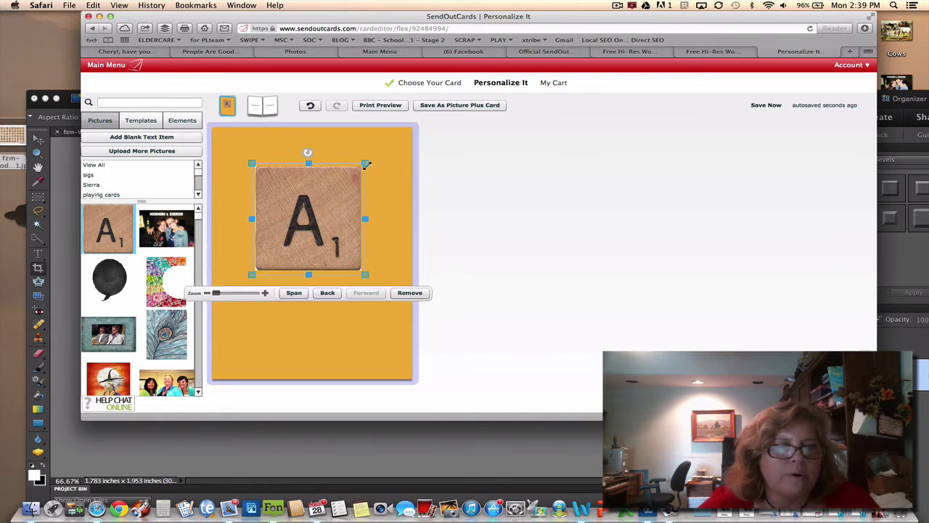
left_click_drag(363, 164, 291, 147)
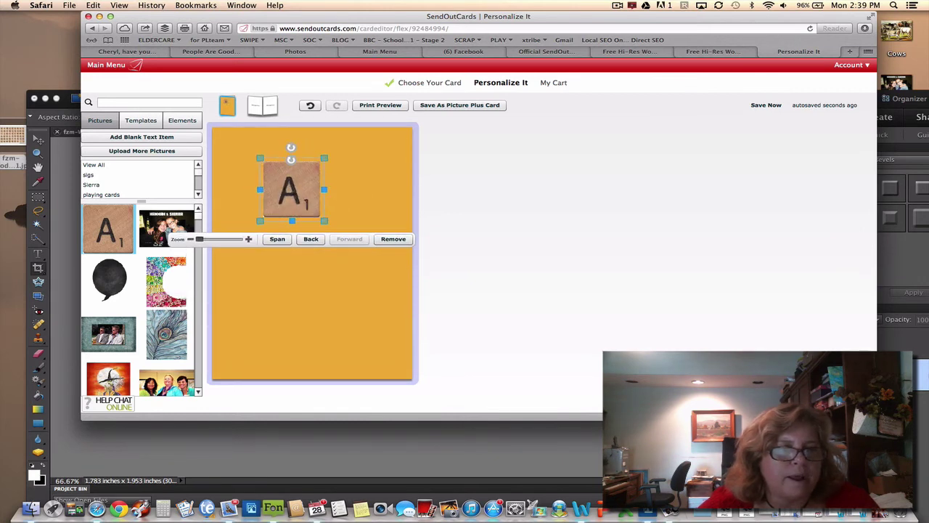
left_click(648, 213)
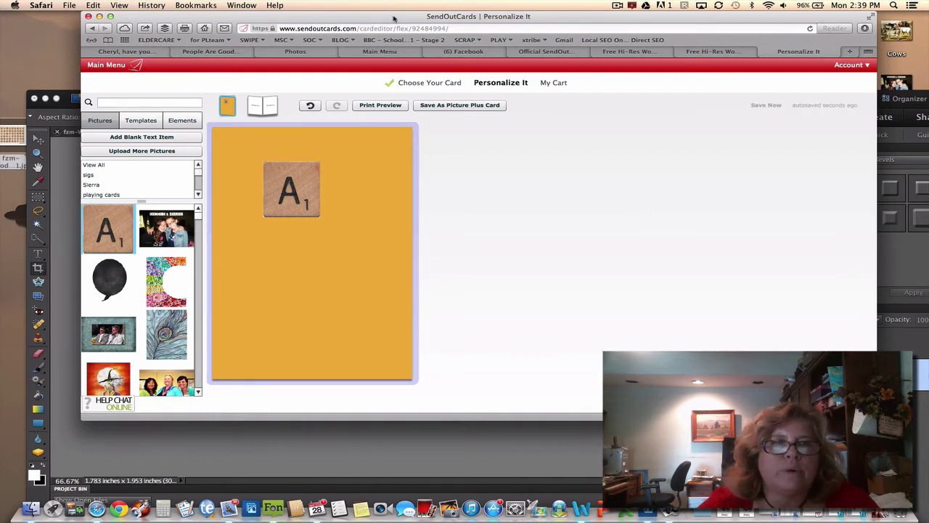
mouse_move(395, 18)
left_mouse_down()
mouse_move(448, 244)
mouse_move(402, 50)
mouse_move(404, 18)
left_mouse_up()
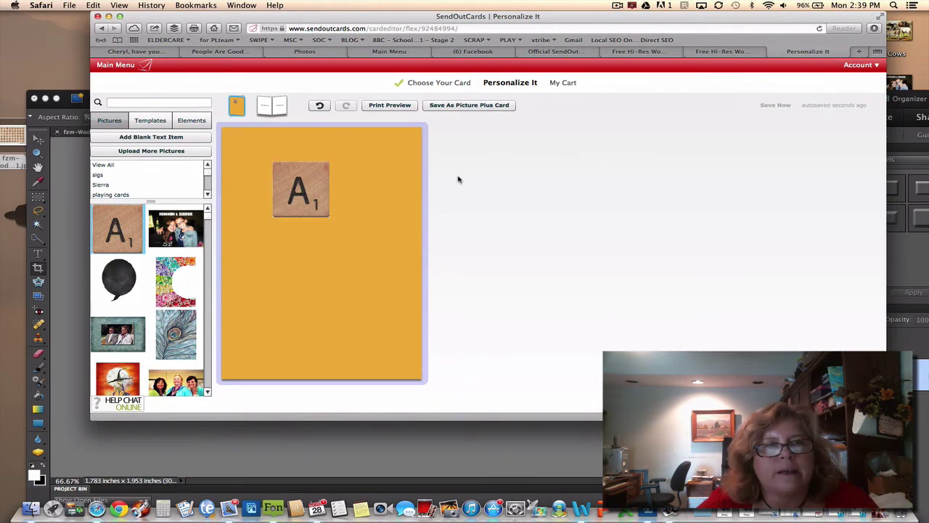
Shift the browser window slightly aside and open the Gmail inbox in place of the card editor
mouse_move(377, 21)
left_mouse_down()
mouse_move(567, 171)
mouse_move(387, 18)
mouse_move(367, 20)
left_mouse_up()
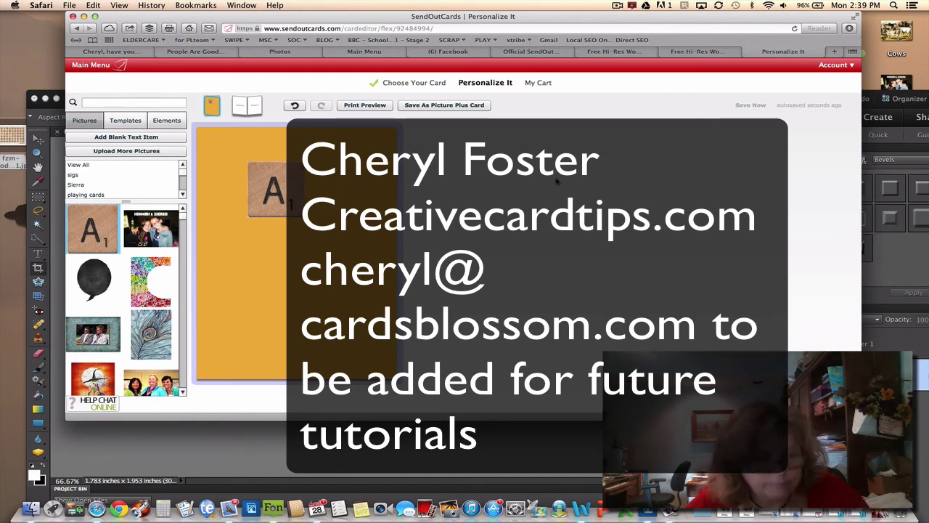
left_click(548, 40)
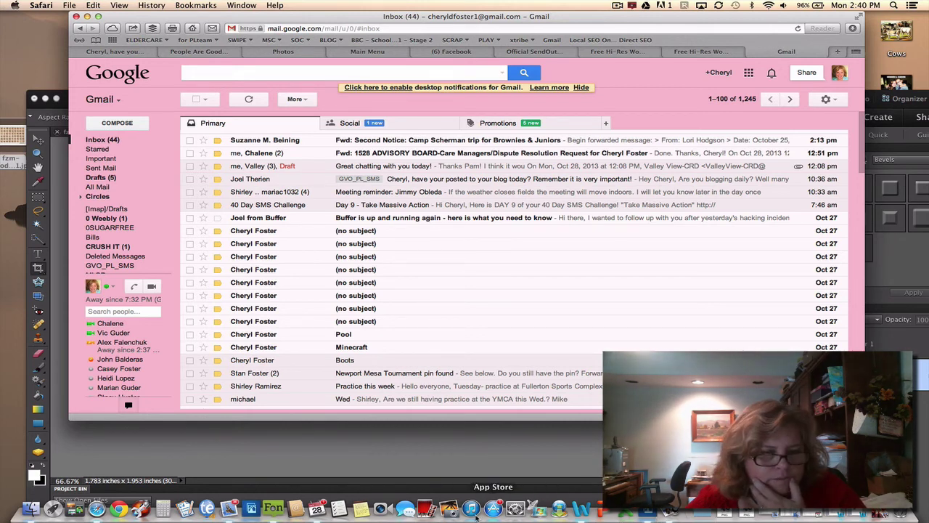
Switch to Finder and launch ScreenFlow from the Applications folder
left_click(31, 510)
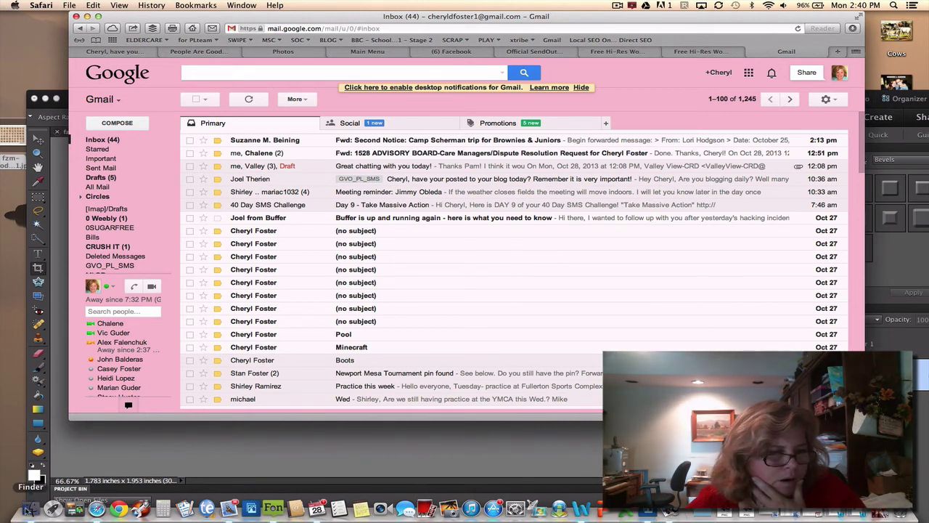
left_click(168, 120)
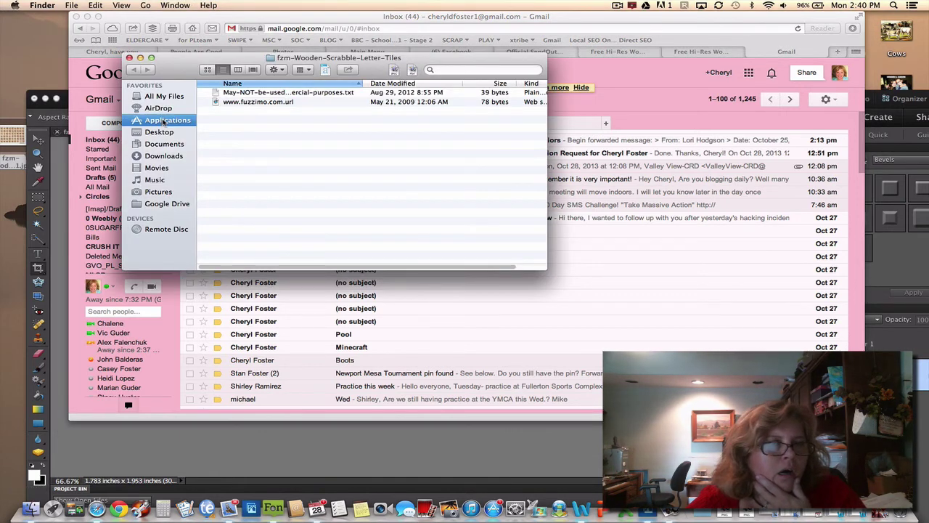
left_click_drag(545, 109, 546, 212)
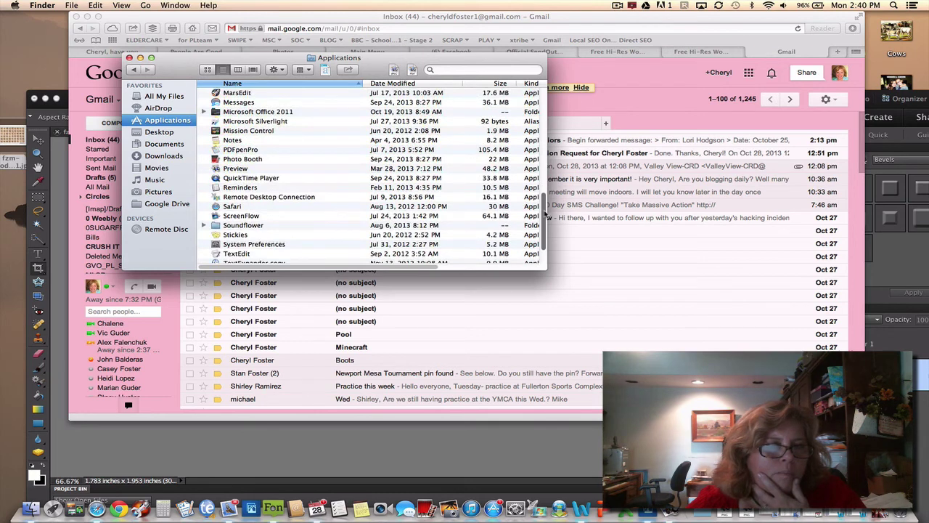
left_click(242, 217)
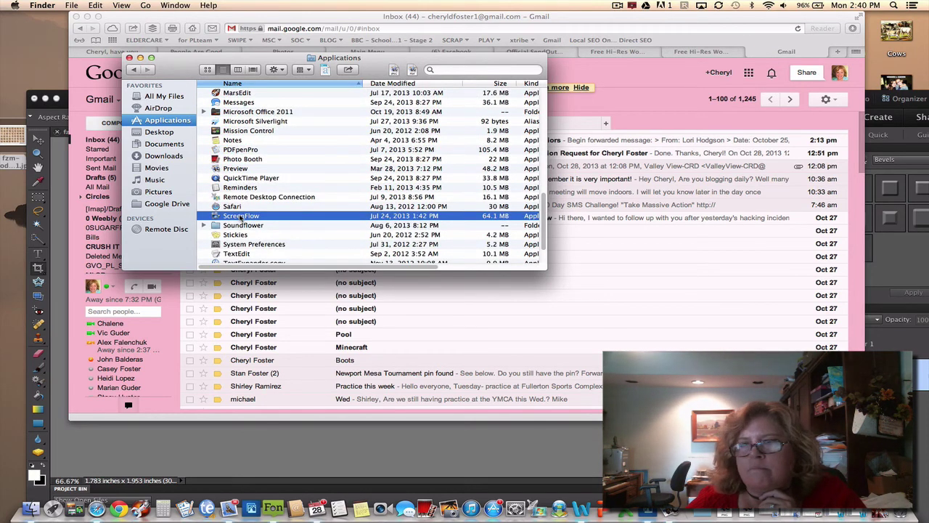
double_click(242, 216)
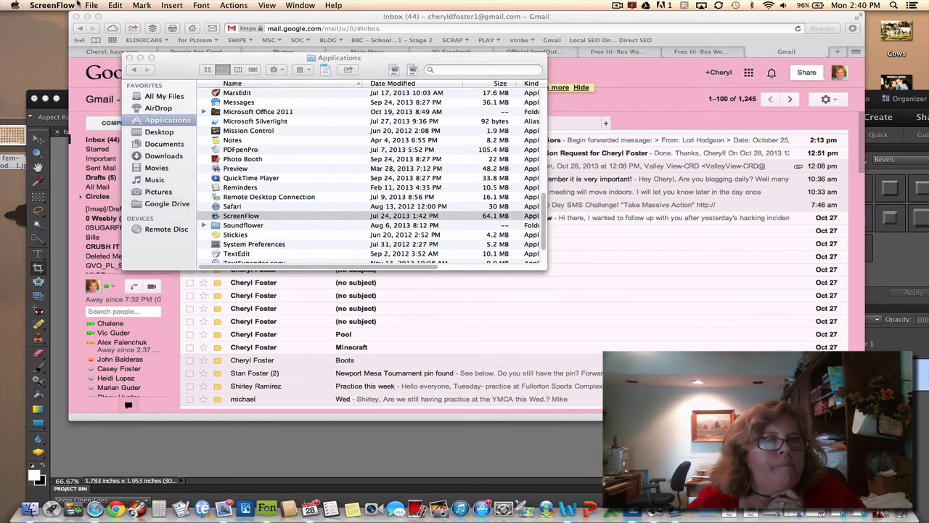
left_click(92, 6)
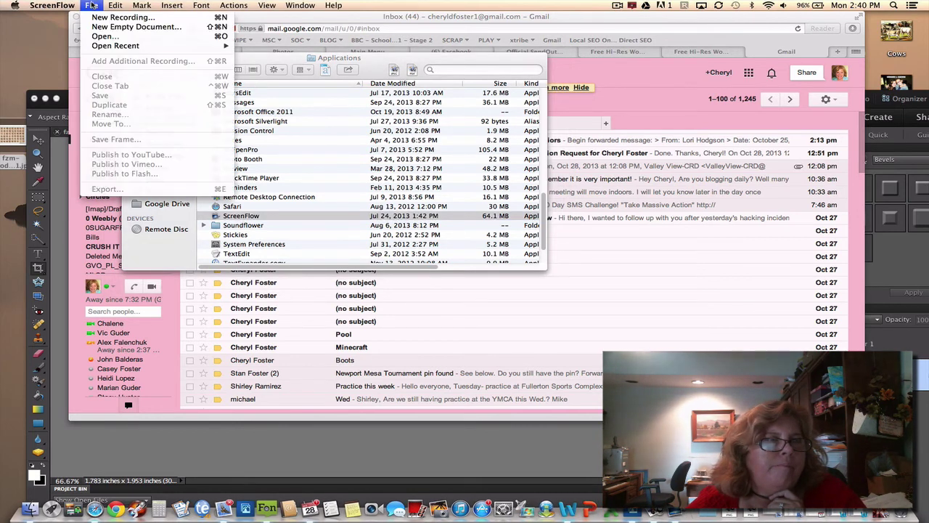
mouse_move(114, 7)
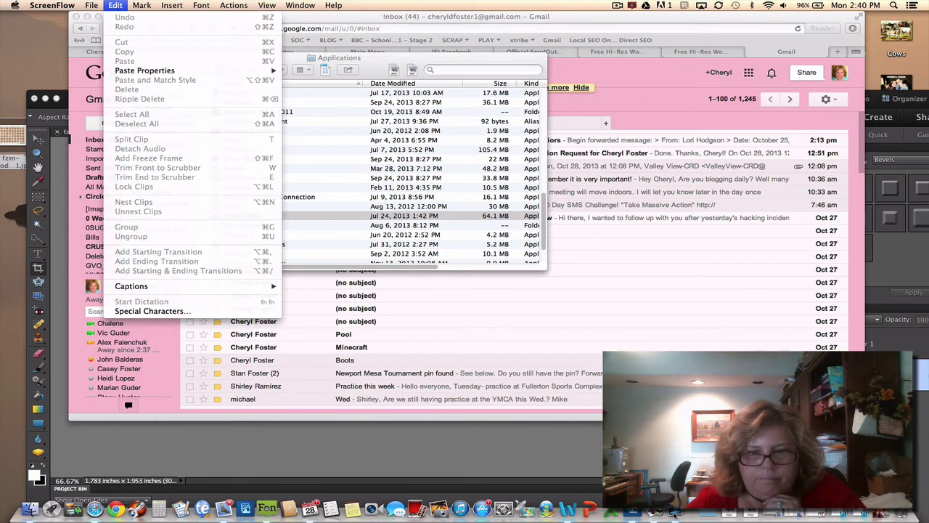
key("Escape")
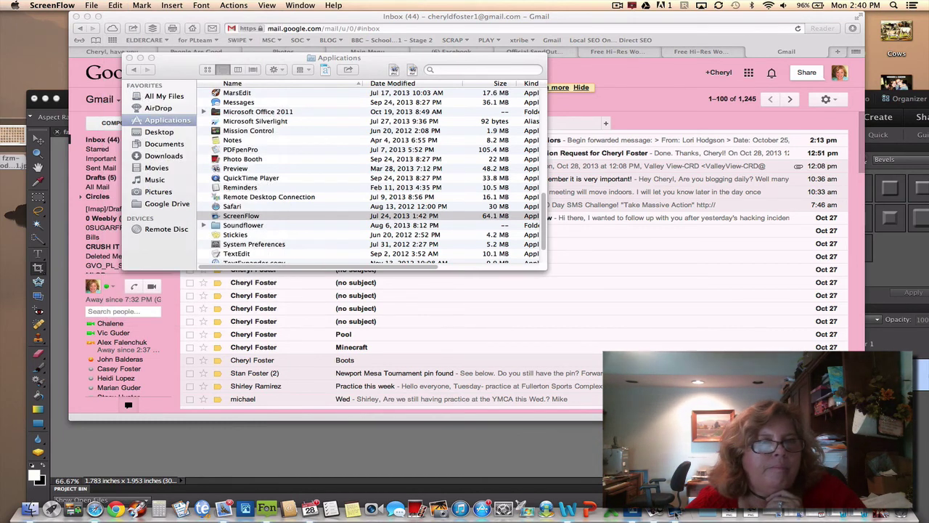
Bring up the dialog for opening an existing ScreenFlow document
left_click(85, 6)
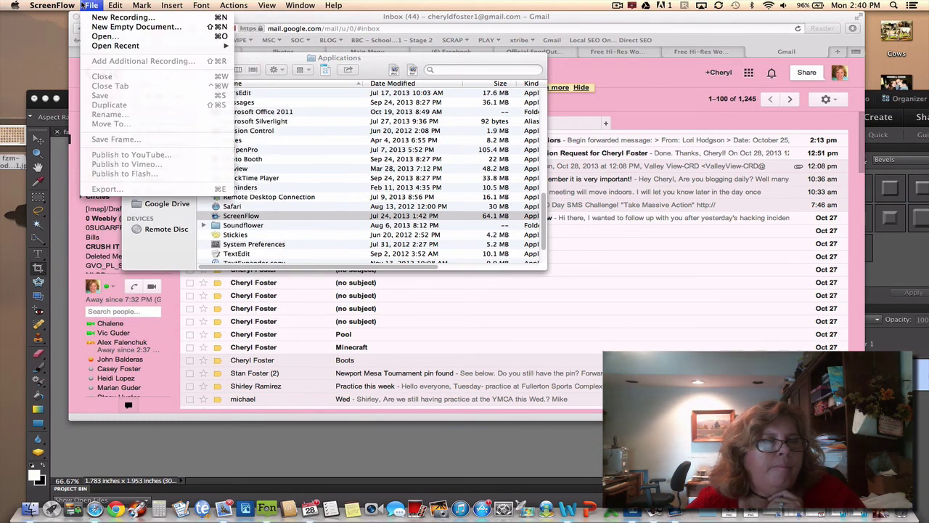
mouse_move(58, 6)
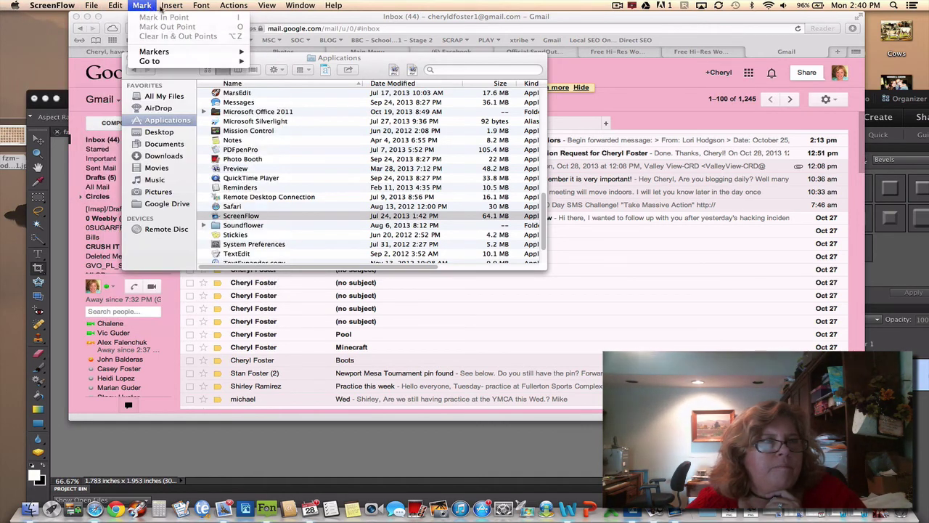
mouse_move(333, 7)
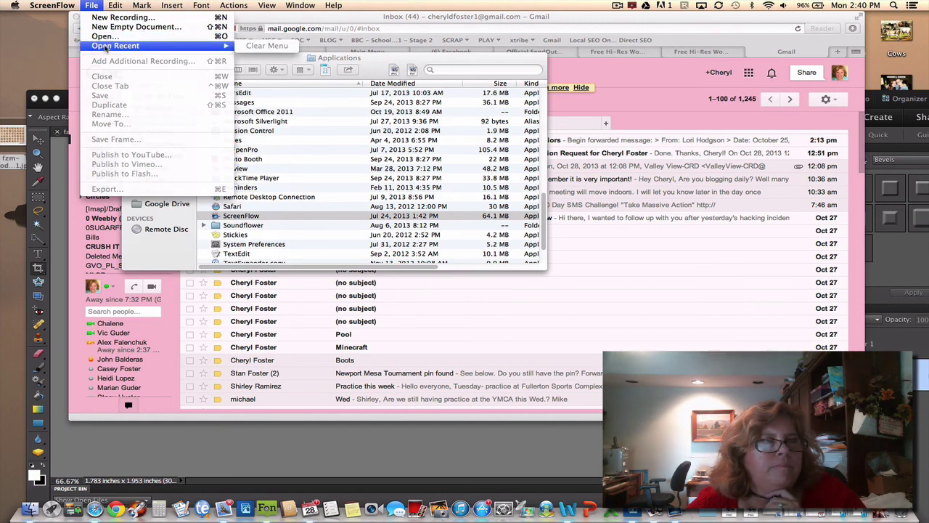
left_click(102, 37)
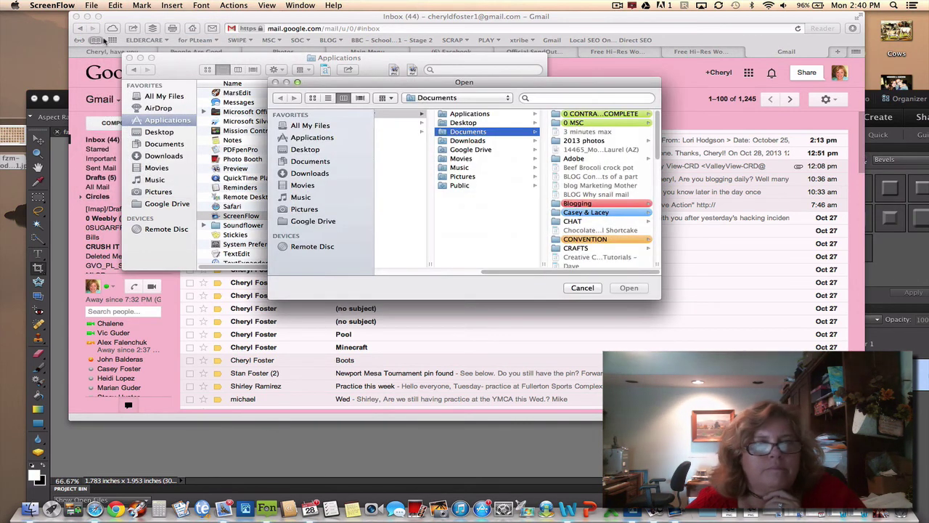